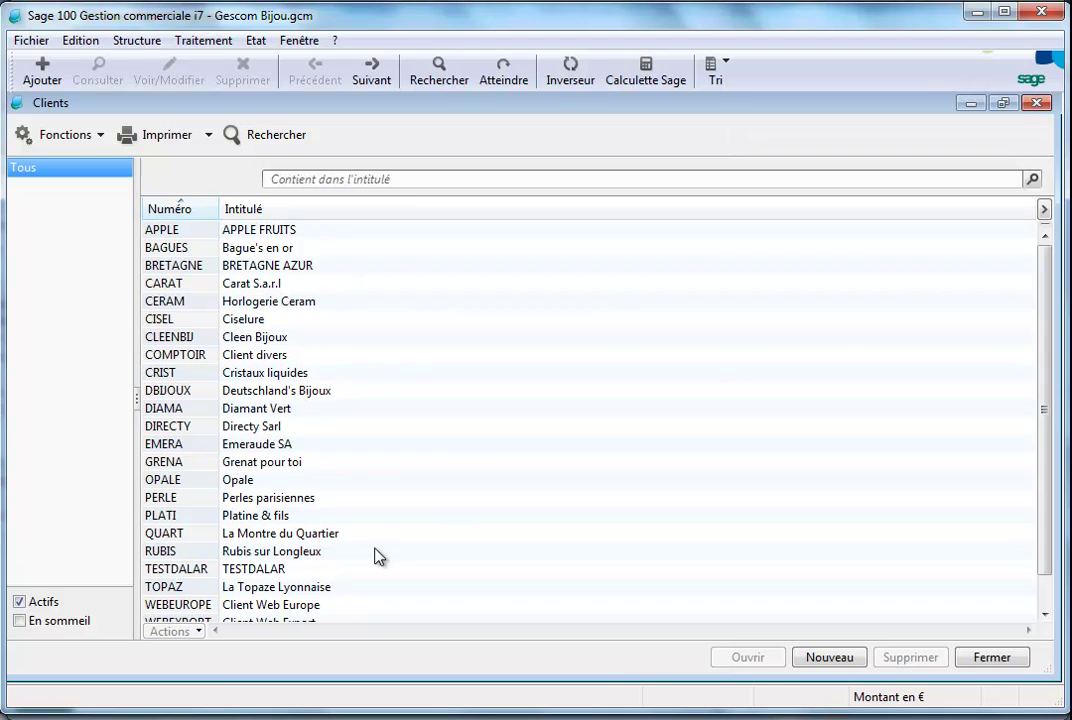
Step: Open the Diamant Vert client record and examine its Siret number under Immatriculation
{"action": "left_click", "coordinate": [274, 410]}
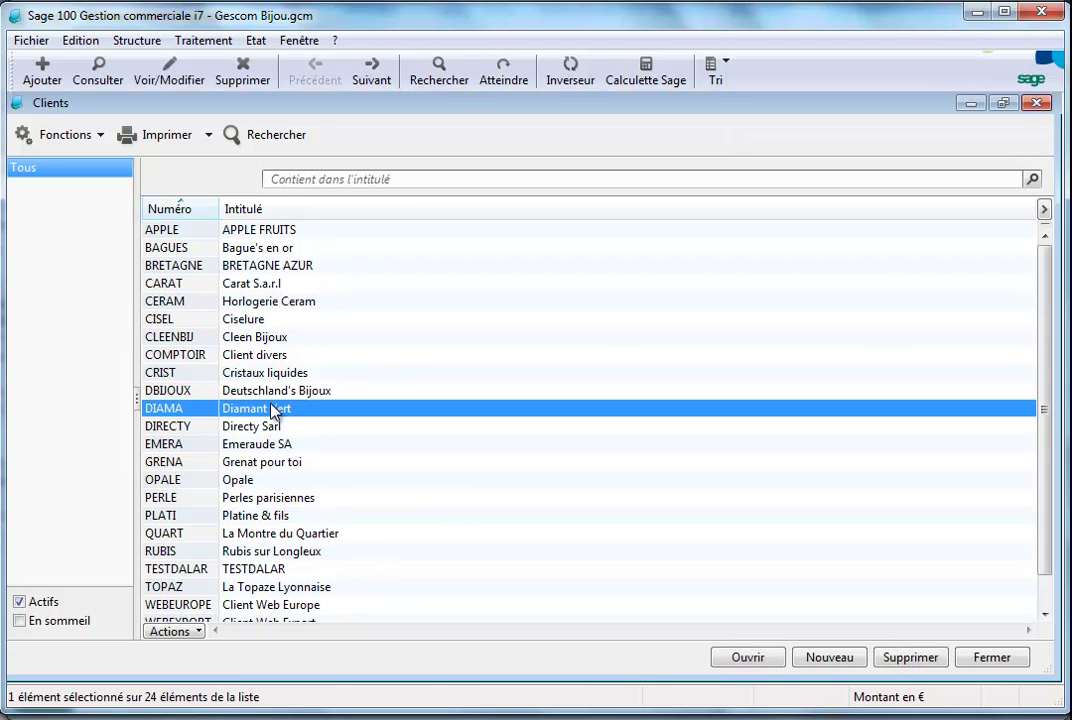
{"action": "double_click", "coordinate": [274, 410]}
{"action": "left_click", "coordinate": [750, 111]}
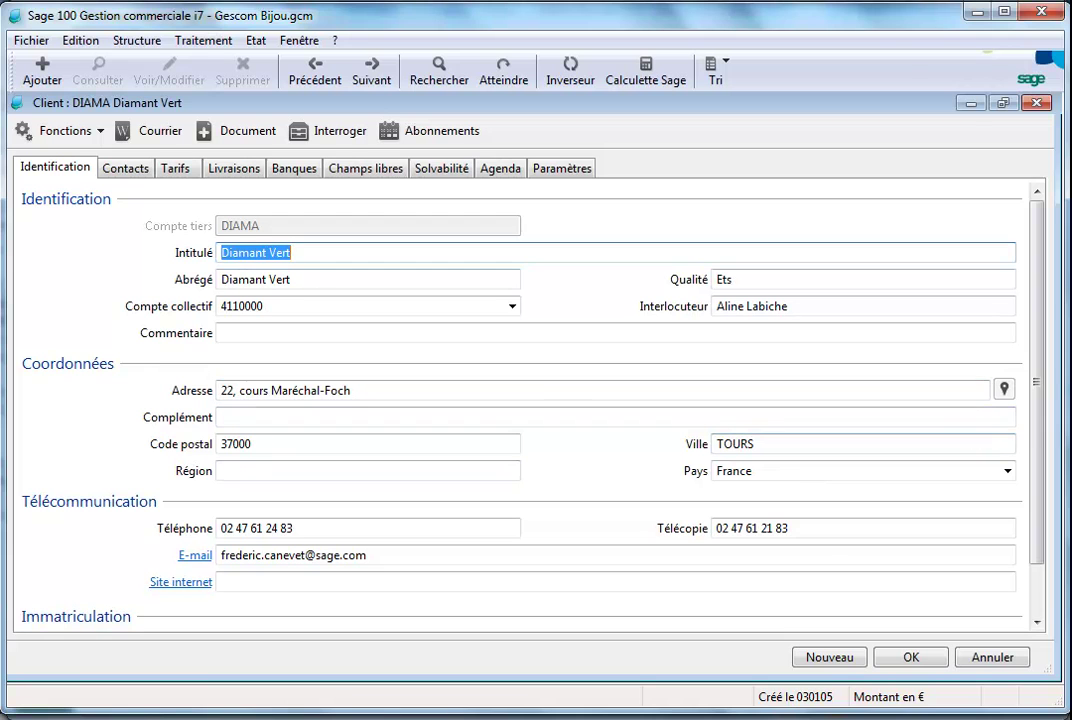
{"action": "left_click_drag", "start_coordinate": [1038, 438], "coordinate": [1033, 577]}
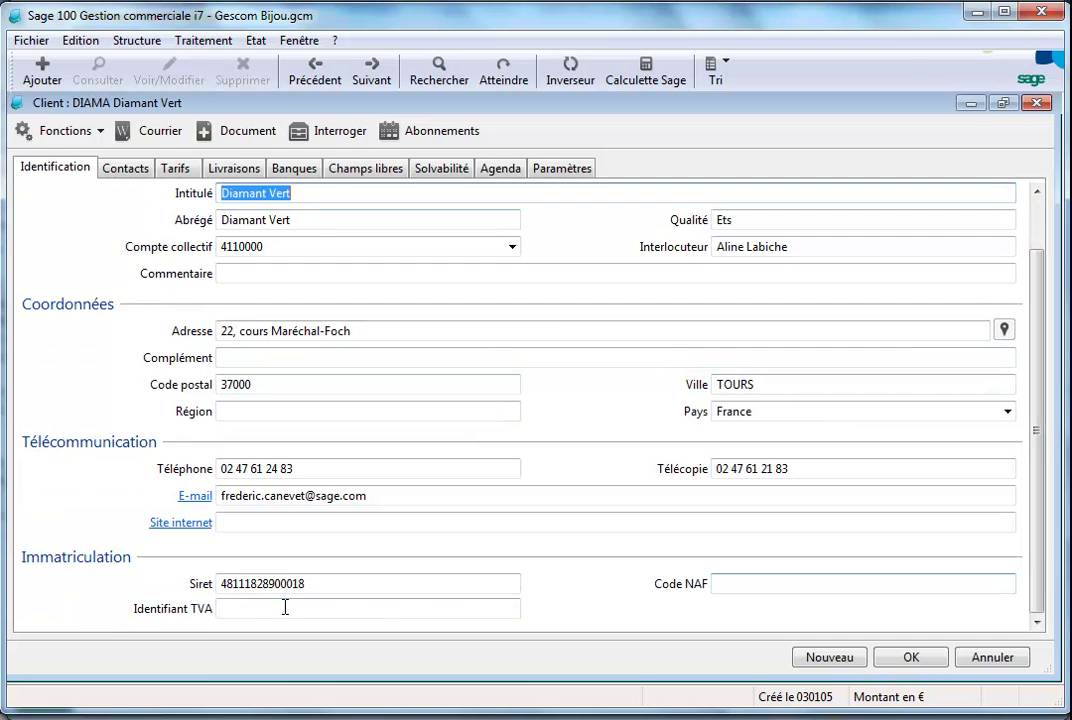
{"action": "left_click_drag", "start_coordinate": [318, 580], "coordinate": [199, 558]}
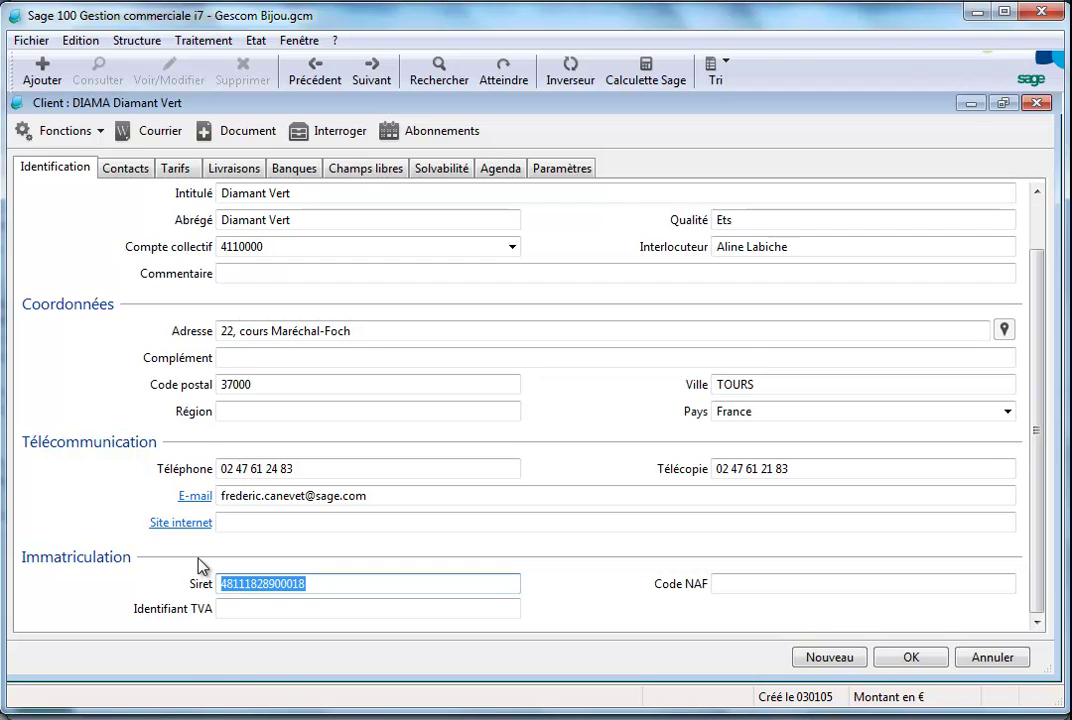
Step: Refresh the client's Sage eFacture information from the portal and examine its Sage EDI identifier
{"action": "left_click", "coordinate": [566, 169]}
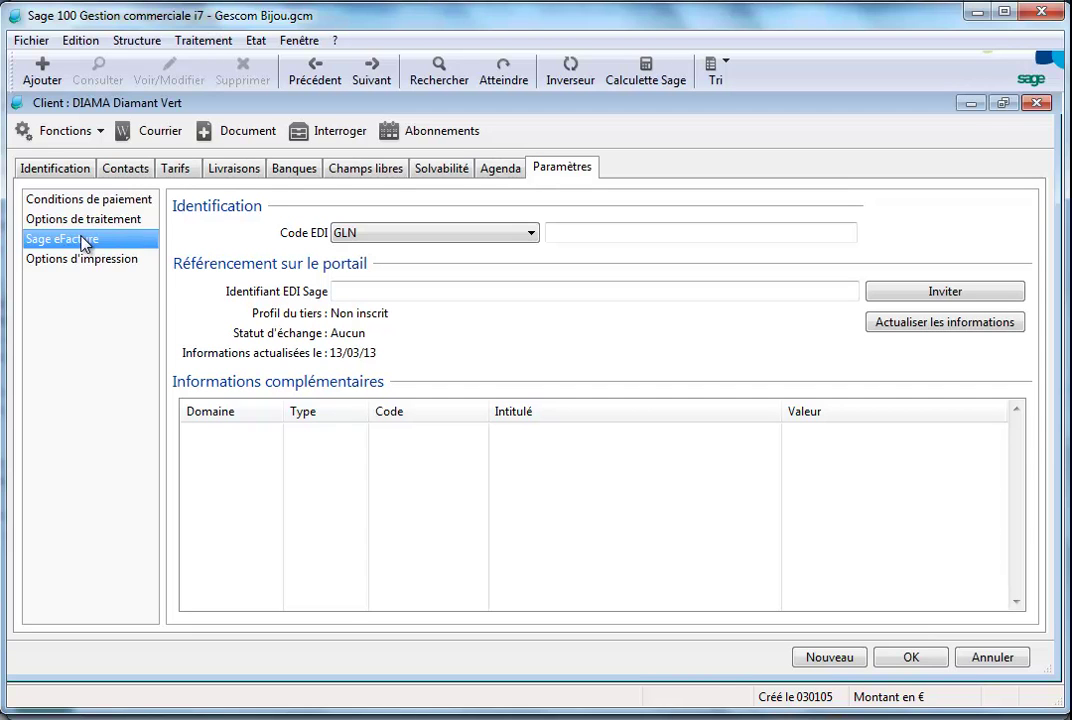
{"action": "left_click", "coordinate": [929, 324]}
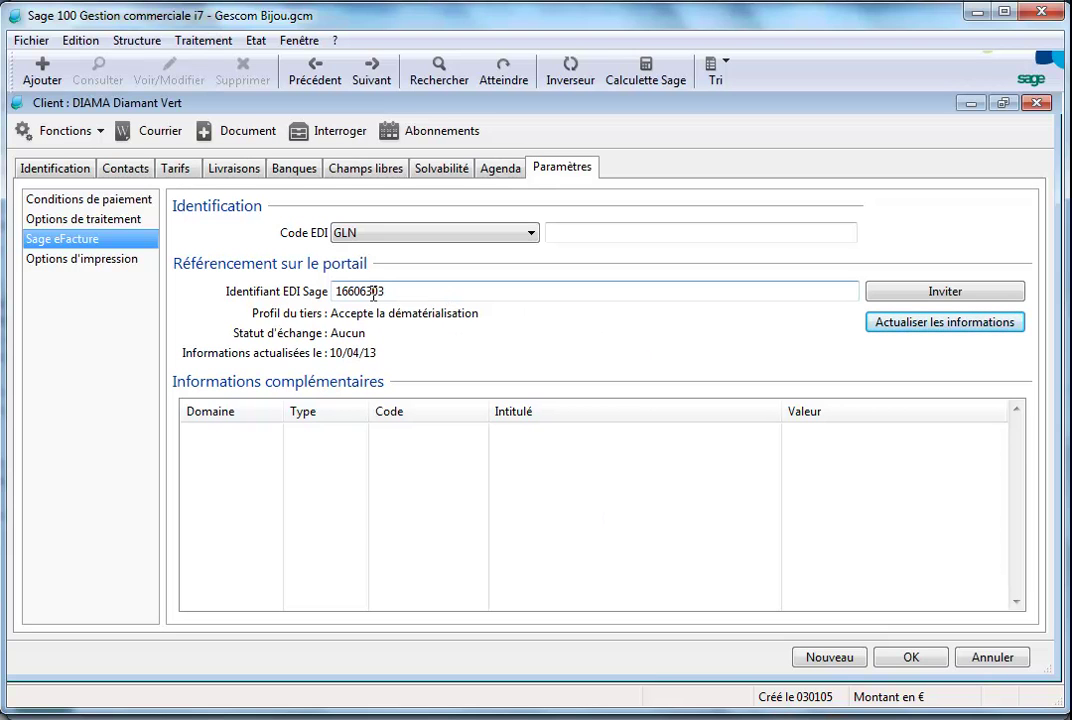
{"action": "left_click_drag", "start_coordinate": [402, 291], "coordinate": [310, 272]}
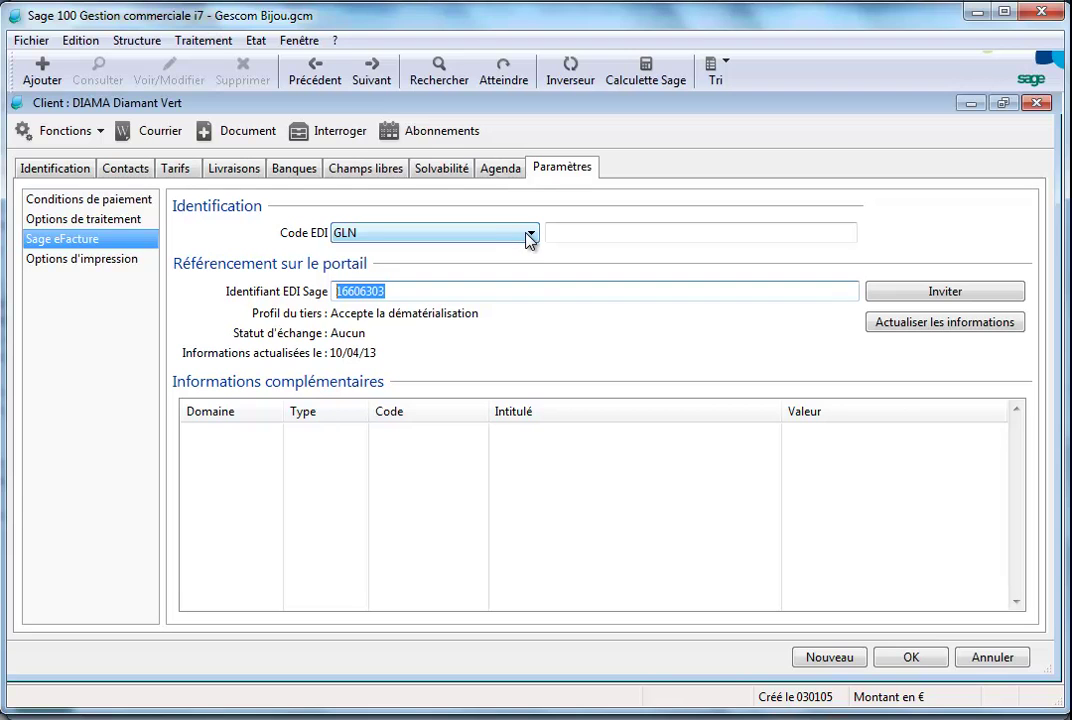
{"action": "left_click", "coordinate": [787, 447]}
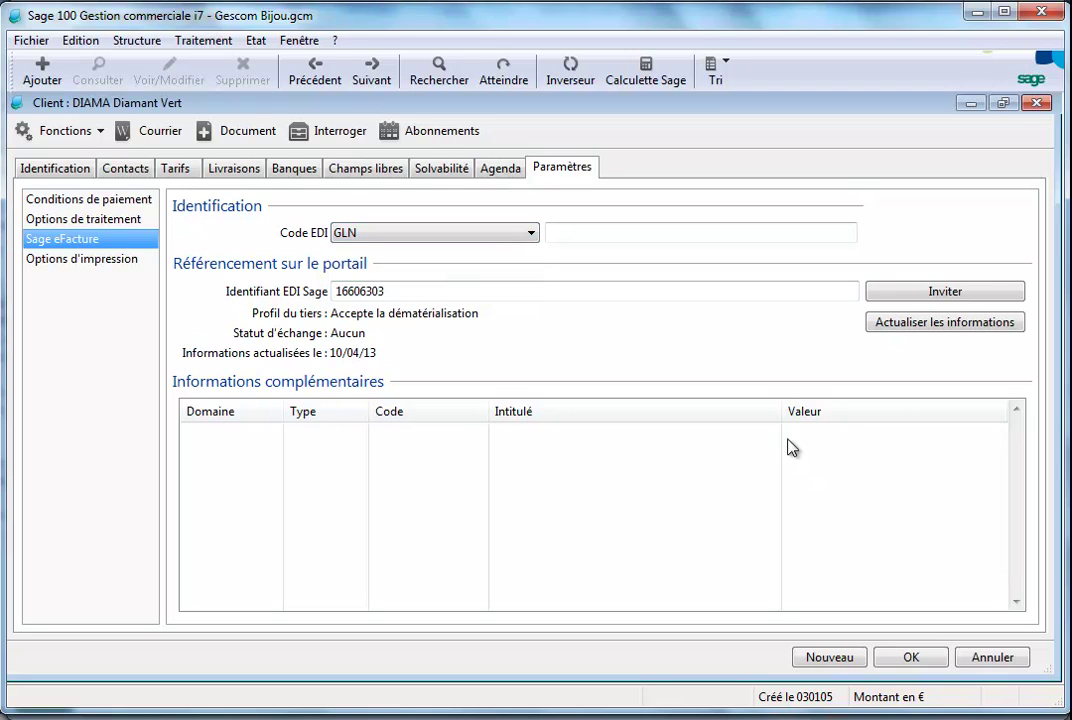
Step: Invite the Diamant Vert client to exchange electronic invoices, acknowledge the request and refresh its portal information
{"action": "left_click", "coordinate": [944, 292]}
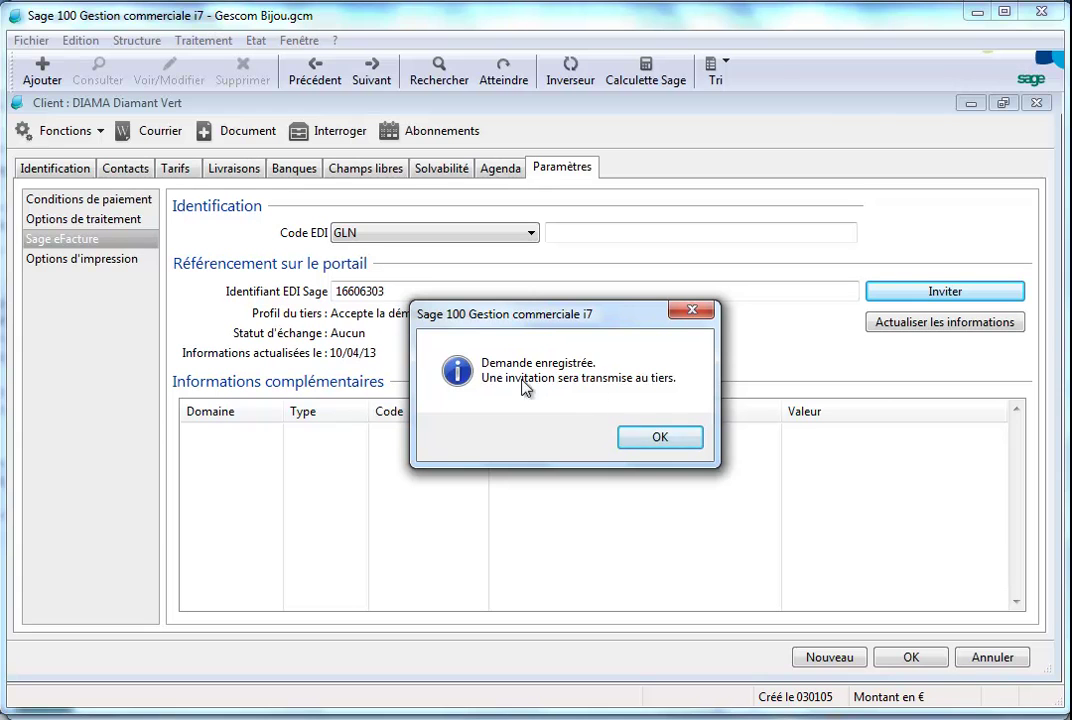
{"action": "left_click", "coordinate": [660, 439]}
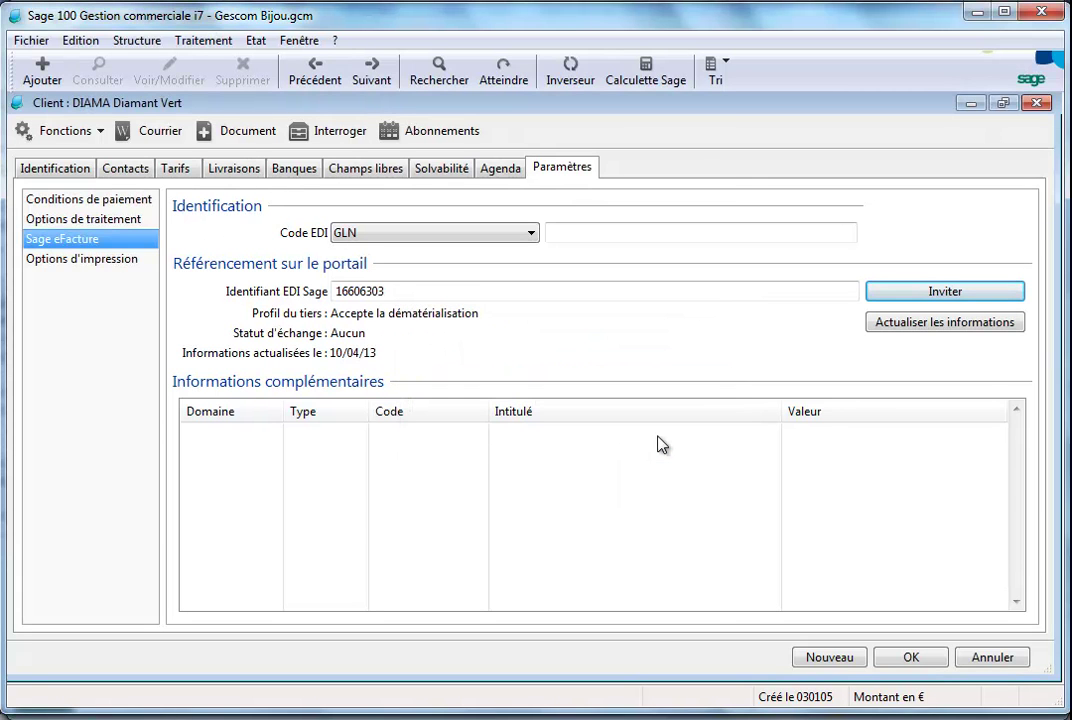
{"action": "left_click", "coordinate": [912, 335]}
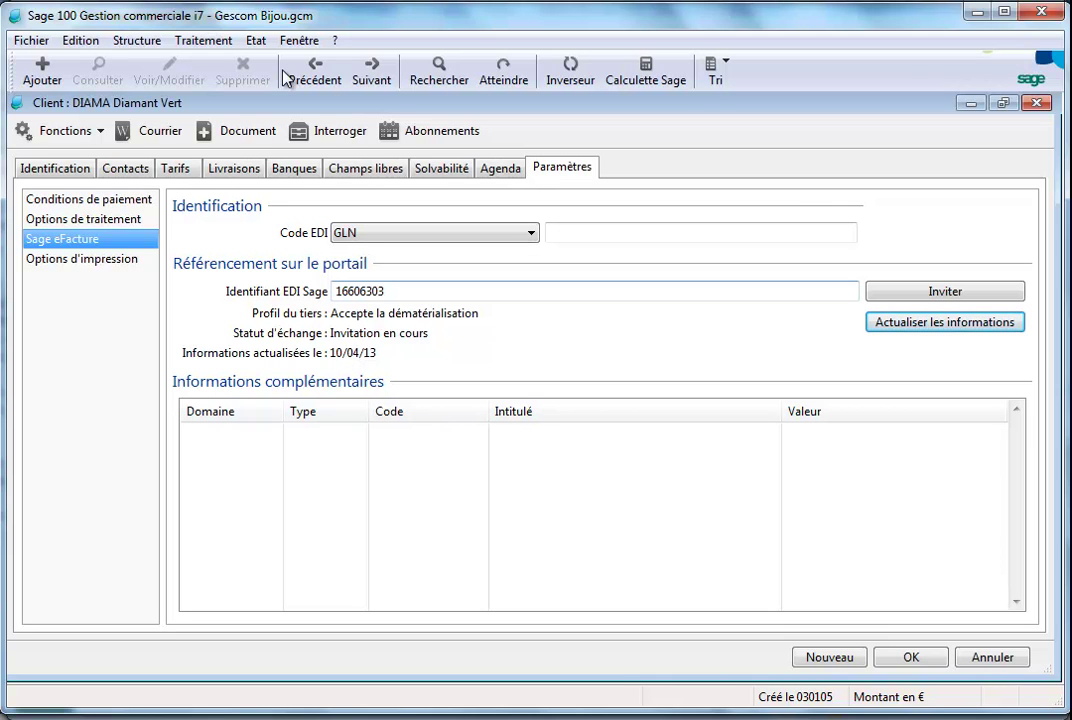
Step: Review the client invitations awaiting acceptance in the Sage eFacture company administration, and close the portal and the open client windows
{"action": "left_click", "coordinate": [205, 41]}
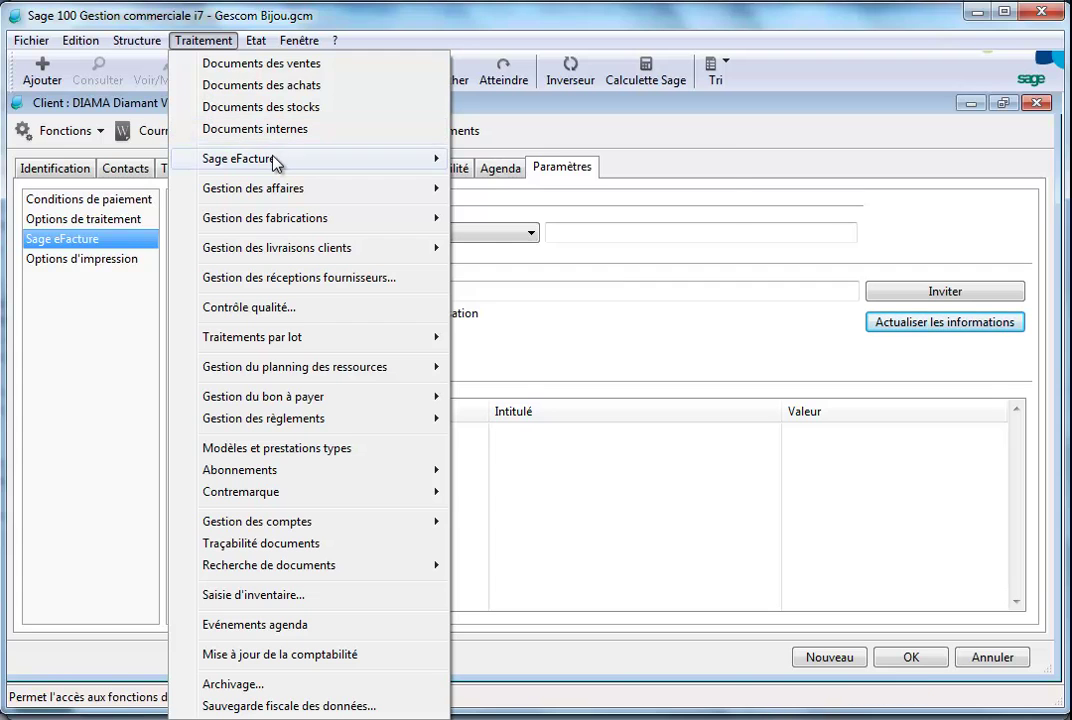
{"action": "mouse_move", "coordinate": [234, 159]}
{"action": "left_click", "coordinate": [524, 194]}
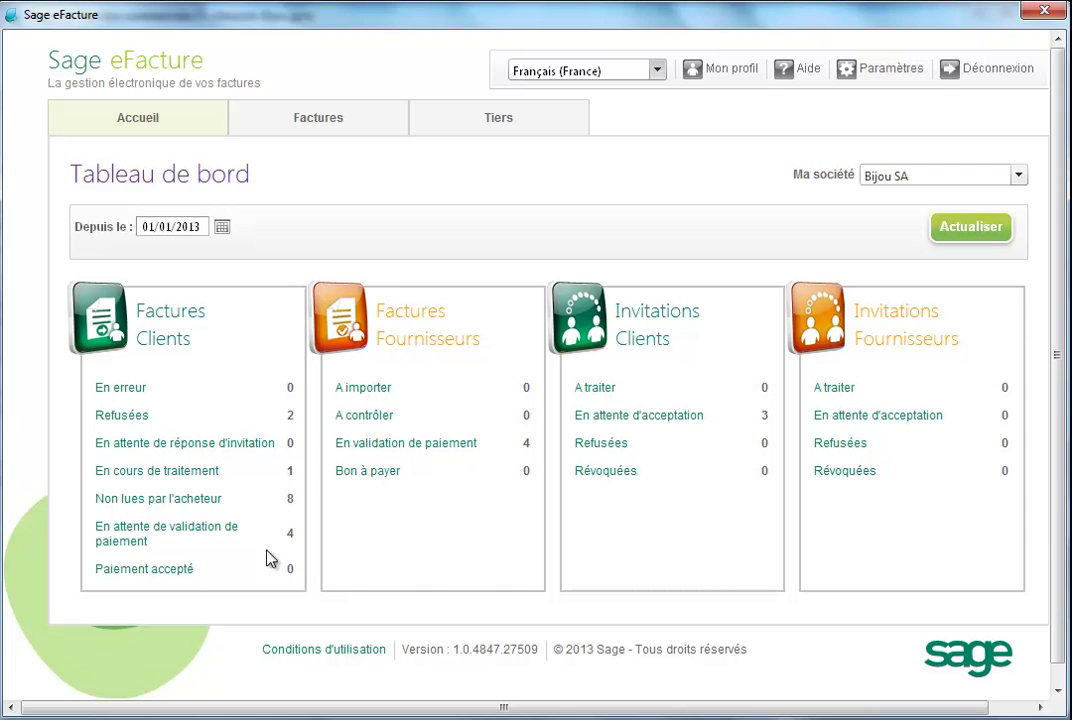
{"action": "left_click", "coordinate": [657, 418]}
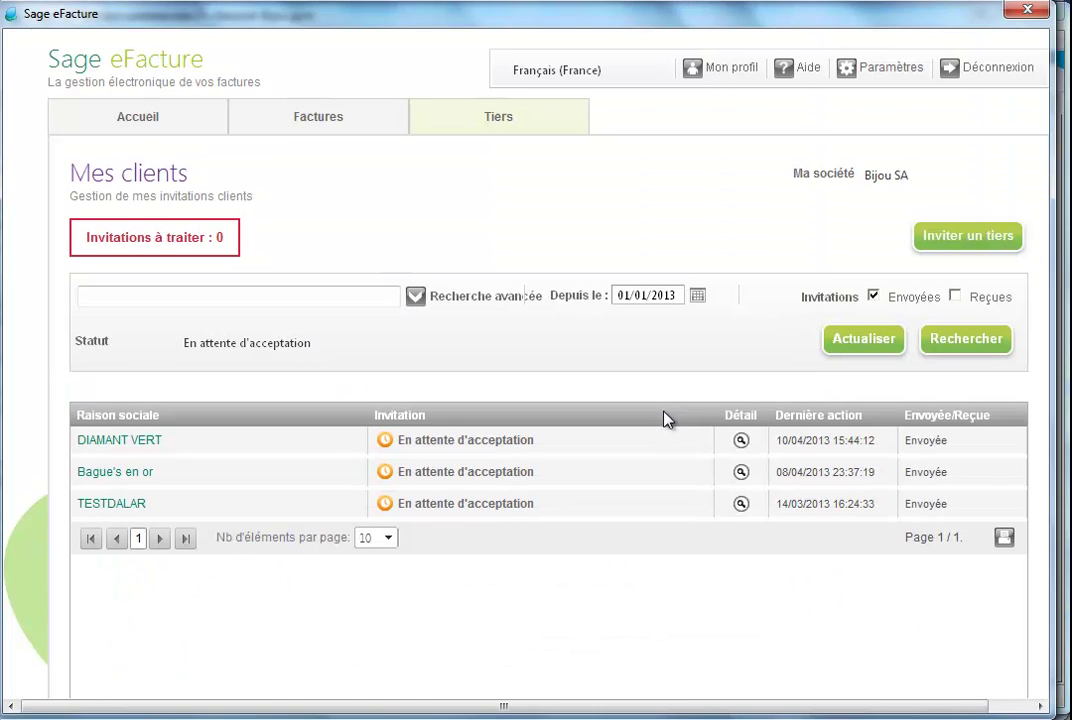
{"action": "left_click_drag", "start_coordinate": [882, 416], "coordinate": [1062, 420]}
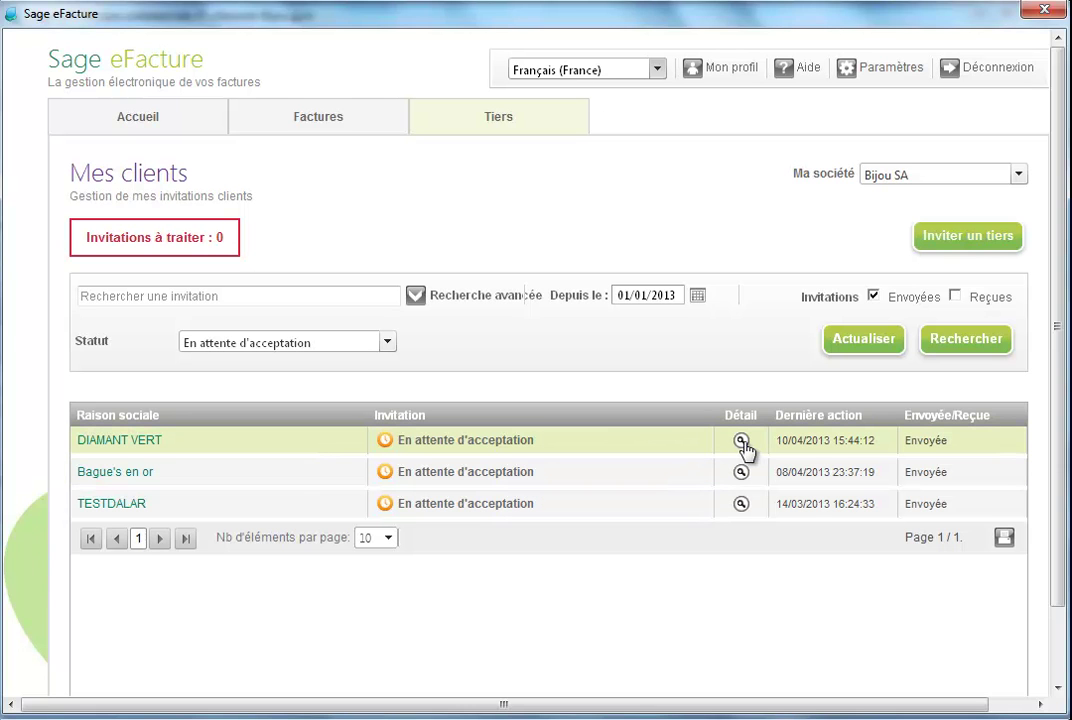
{"action": "left_click", "coordinate": [1046, 12]}
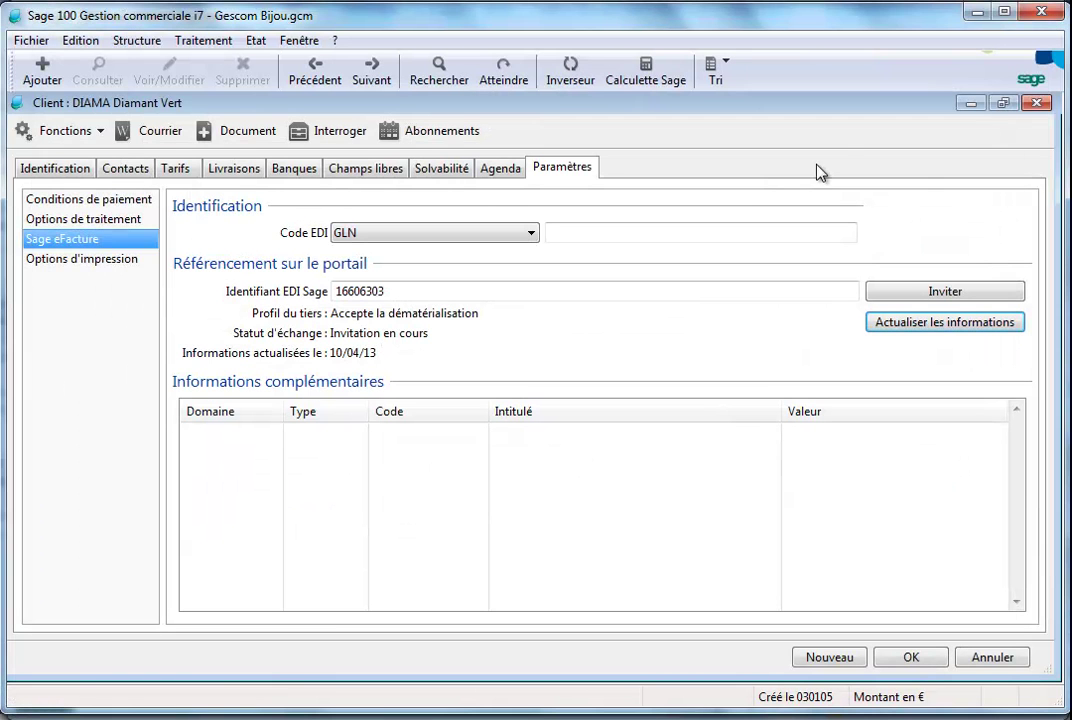
{"action": "left_click", "coordinate": [1037, 104]}
{"action": "left_click", "coordinate": [1037, 104]}
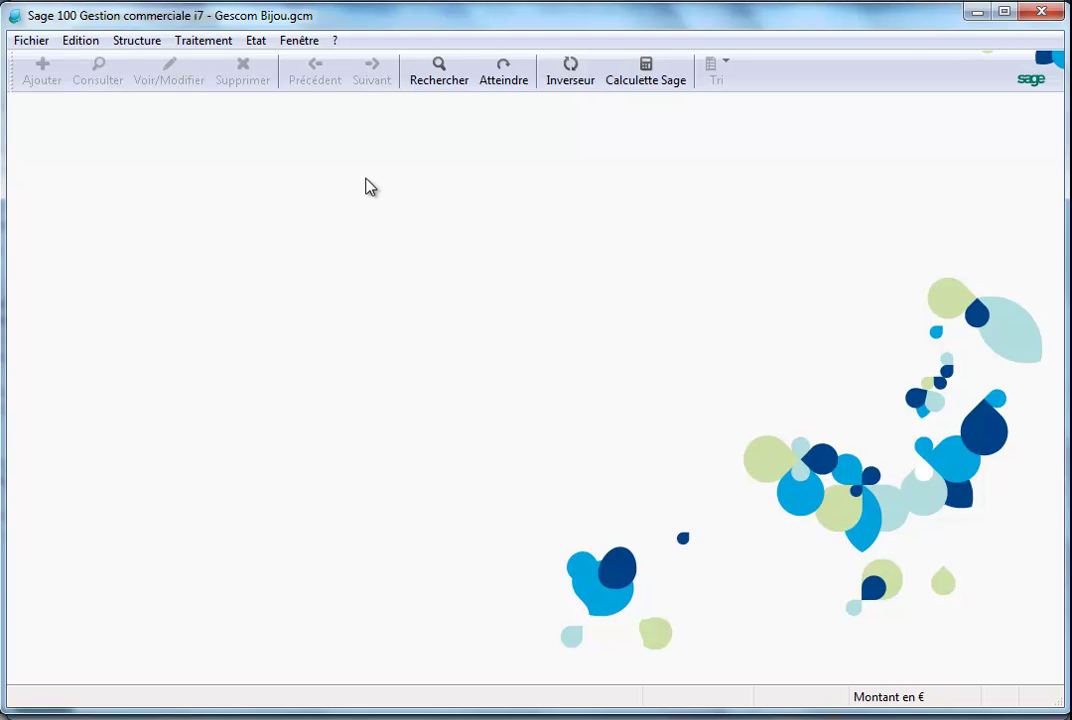
Step: Start a Sage eFacture third-party invitation for clients, with the third-party profile Tous and the exchange status Aucun
{"action": "left_click", "coordinate": [204, 41]}
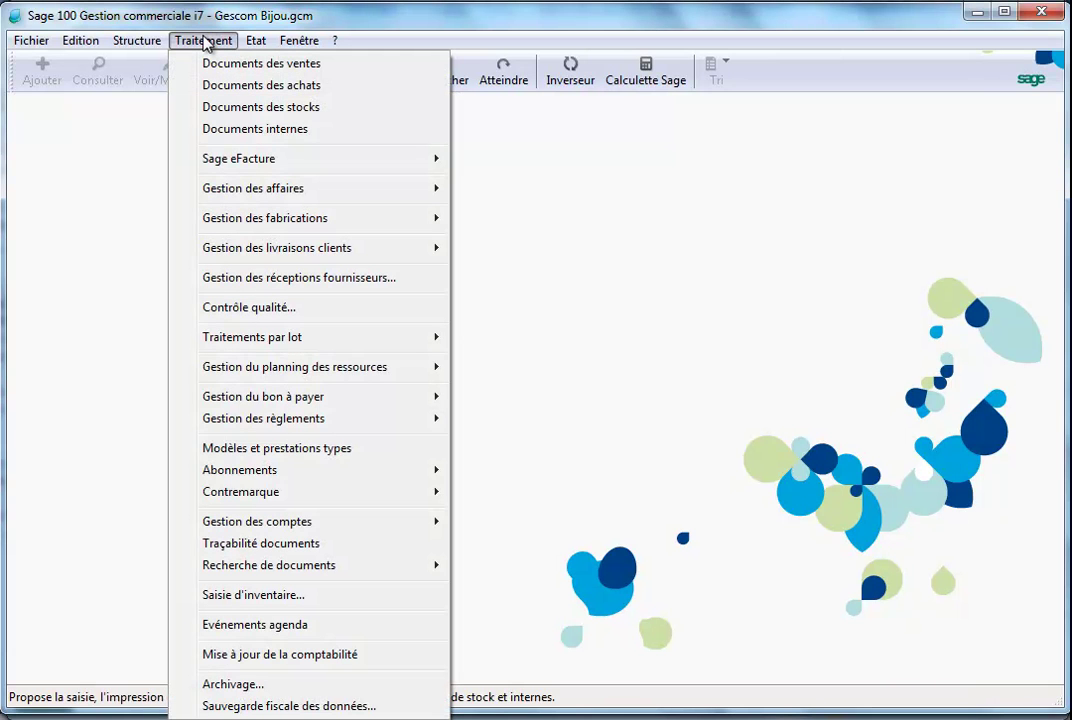
{"action": "mouse_move", "coordinate": [330, 166]}
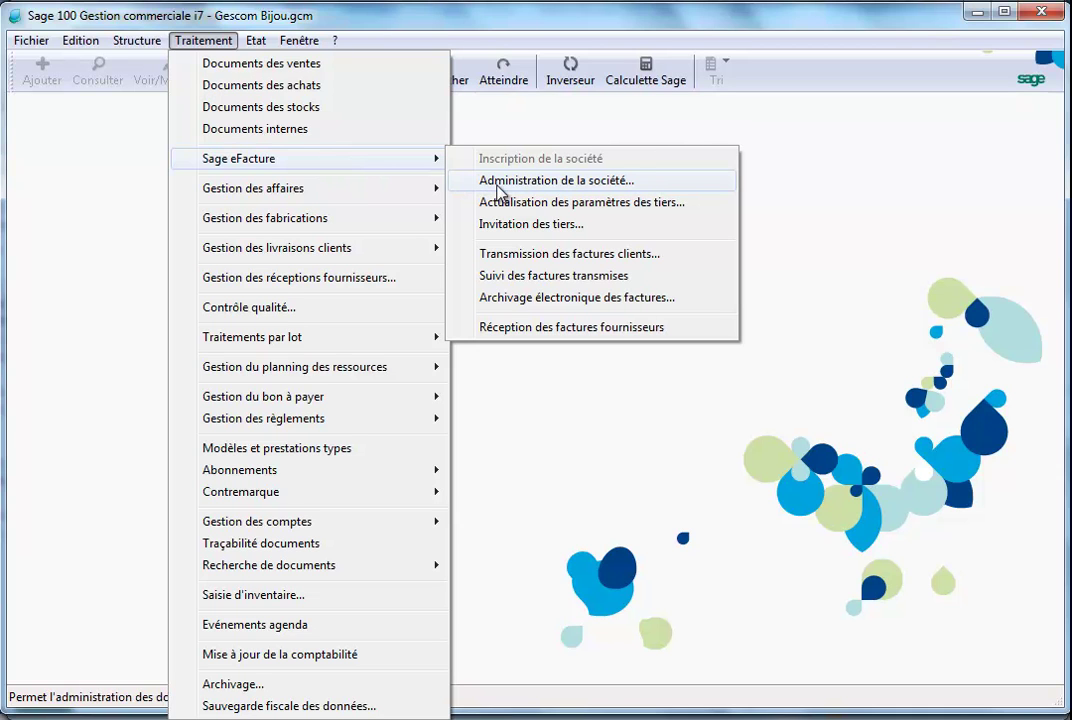
{"action": "left_click", "coordinate": [549, 226]}
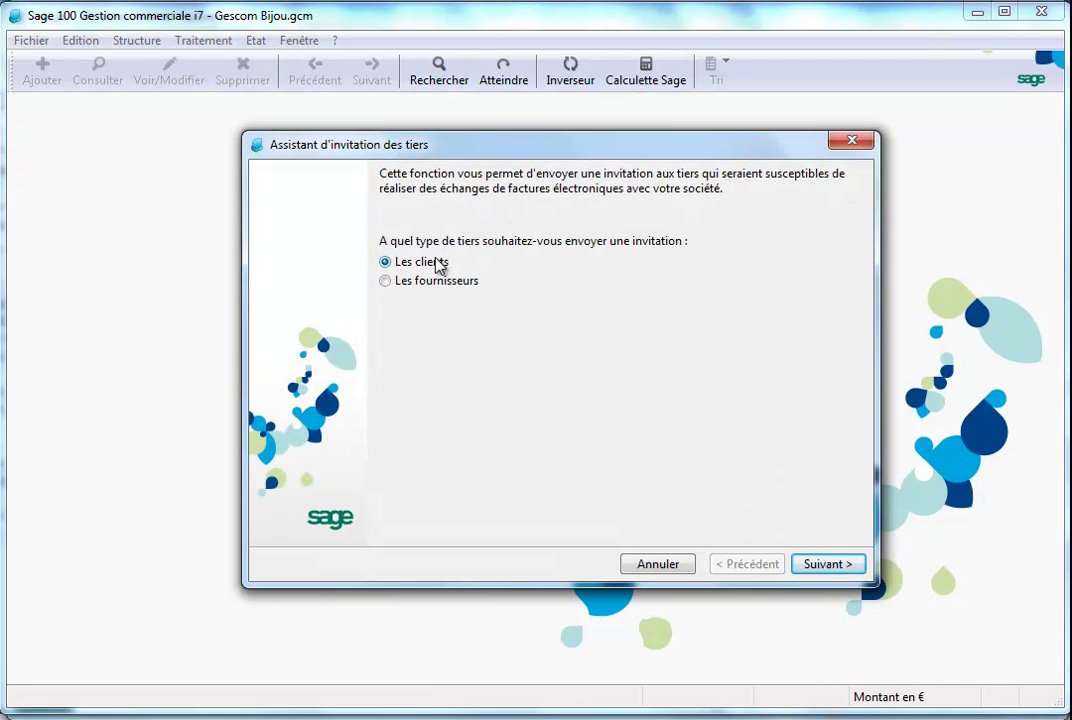
{"action": "left_click", "coordinate": [823, 566]}
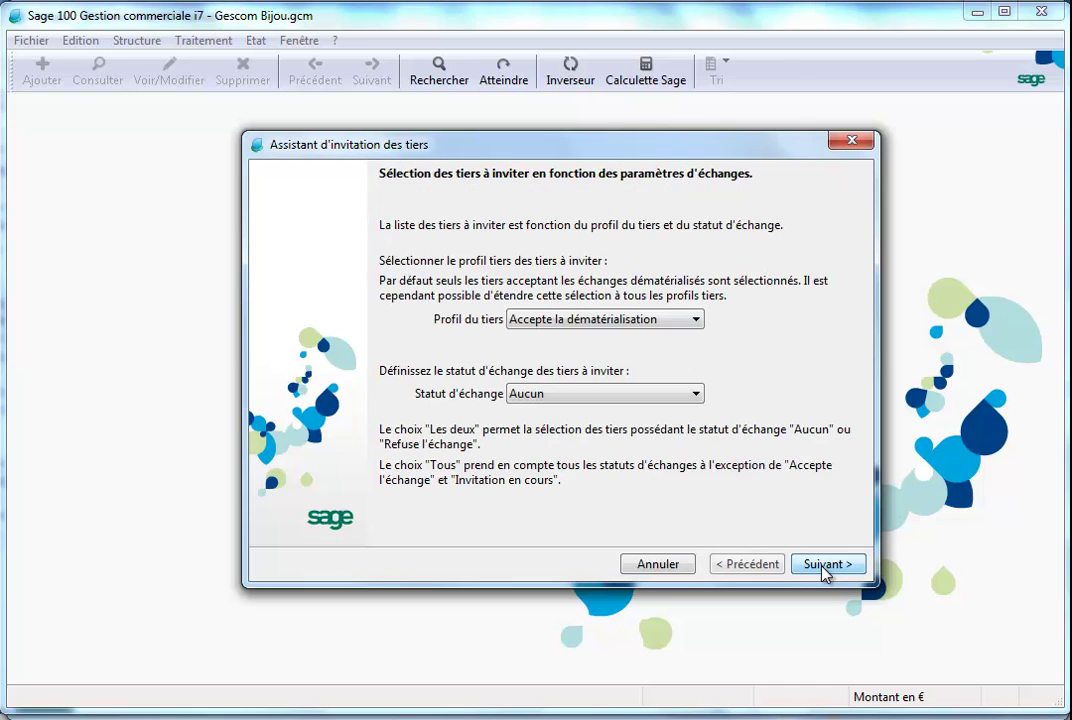
{"action": "left_click", "coordinate": [665, 323]}
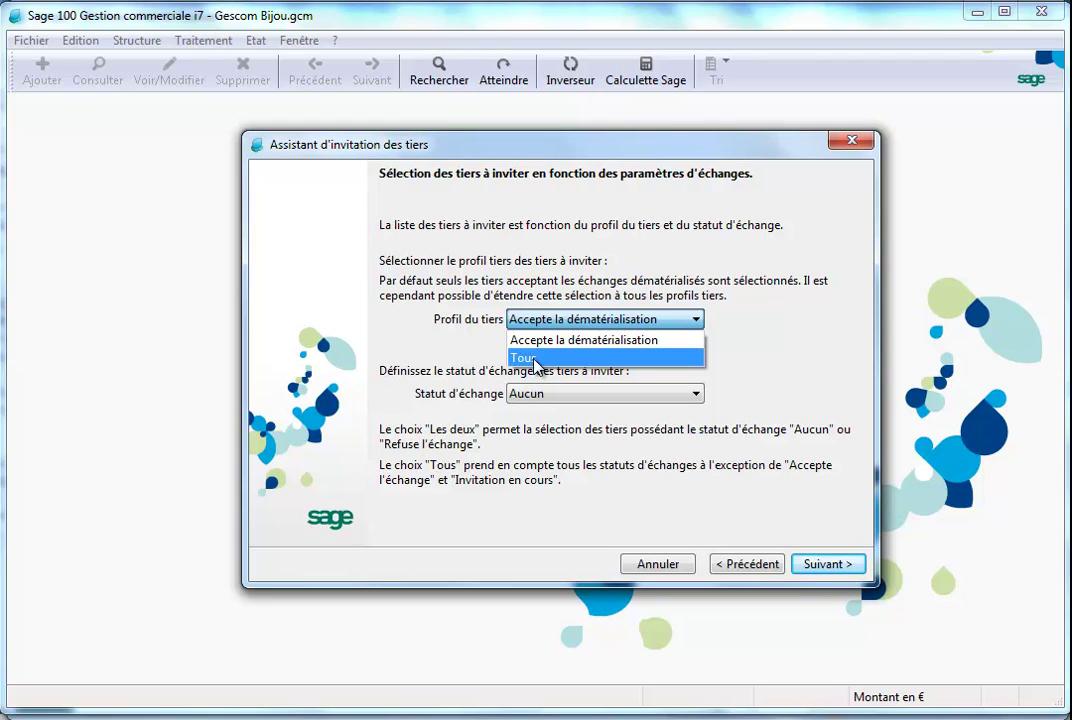
{"action": "left_click", "coordinate": [537, 366]}
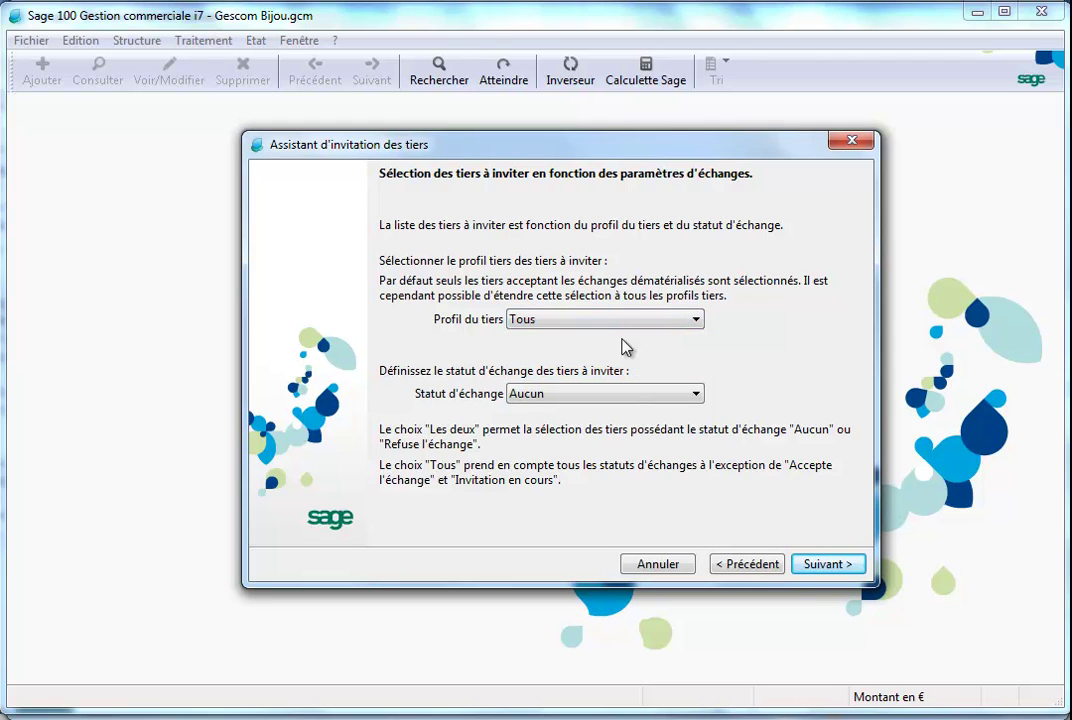
{"action": "left_click", "coordinate": [643, 395]}
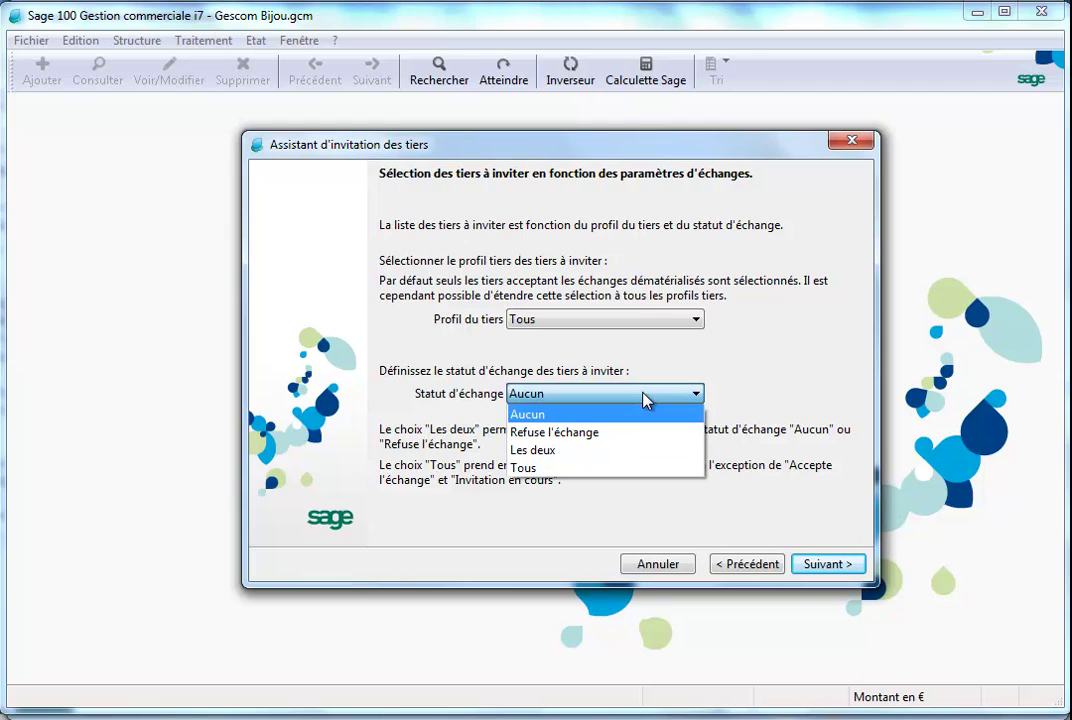
{"action": "left_click", "coordinate": [741, 390]}
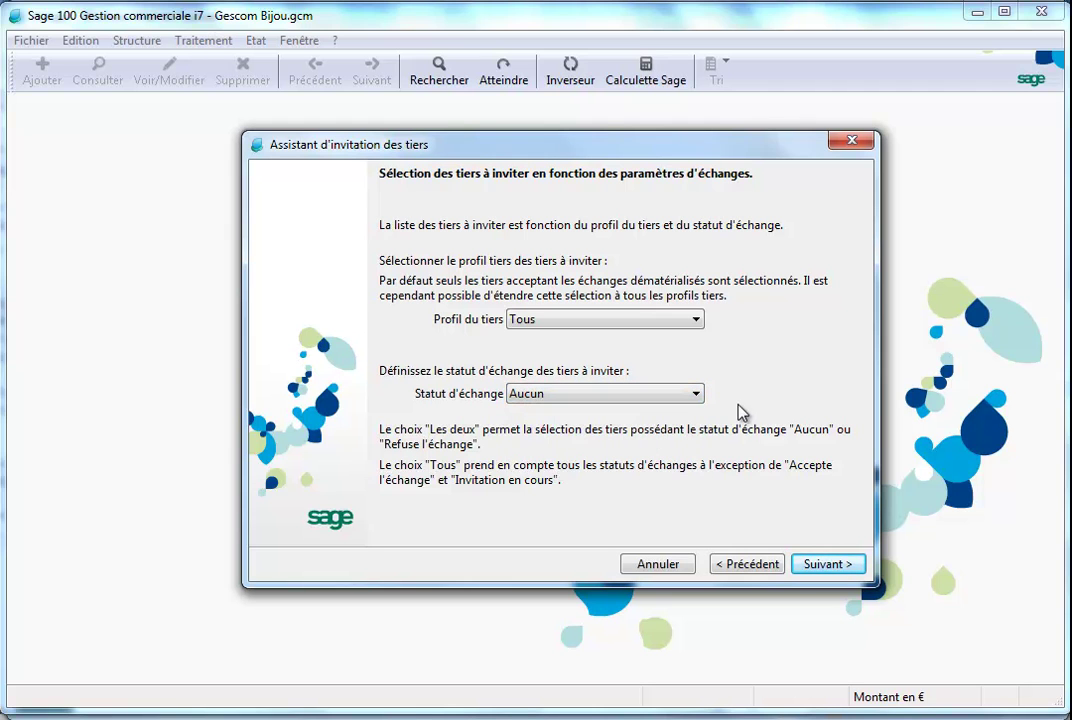
{"action": "left_click", "coordinate": [826, 566]}
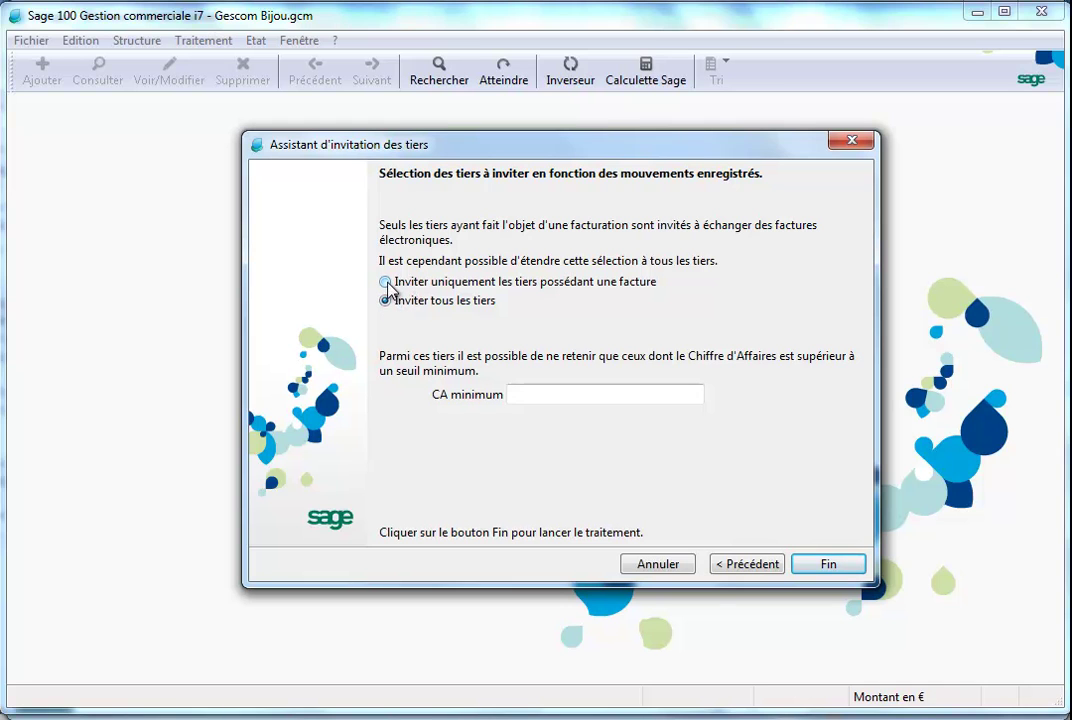
Step: Invite only third parties that have an invoice, without a minimum turnover, and send the invitations to BAGUES, CARAT and TESTDALAR
{"action": "left_click", "coordinate": [541, 395]}
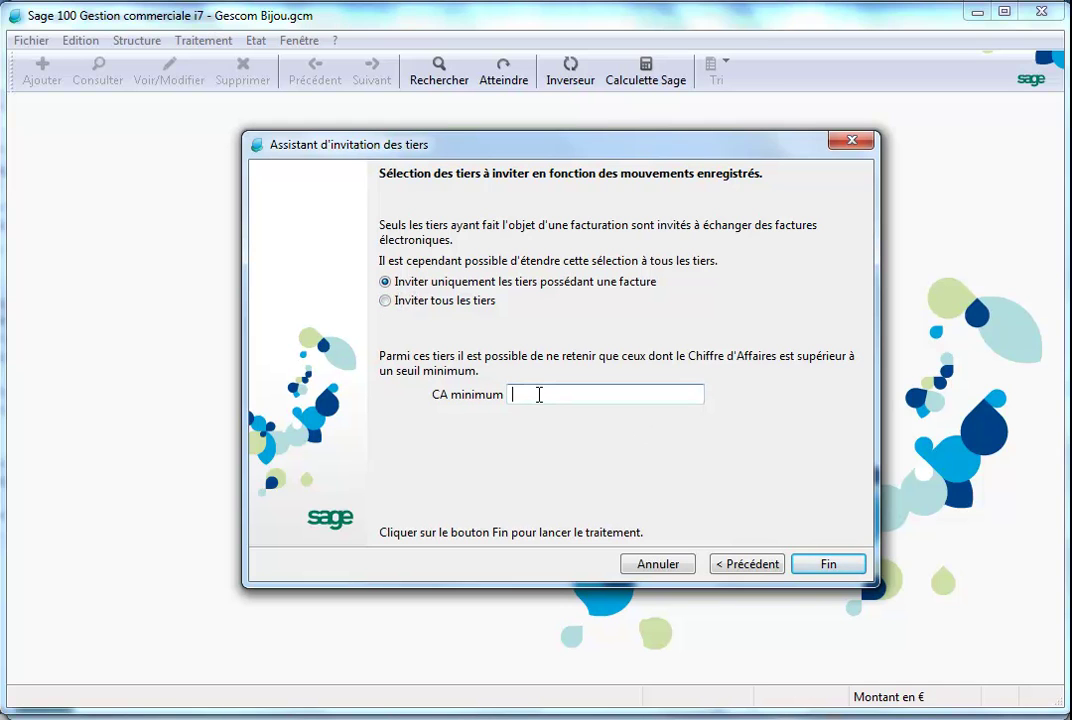
{"action": "left_click", "coordinate": [830, 565]}
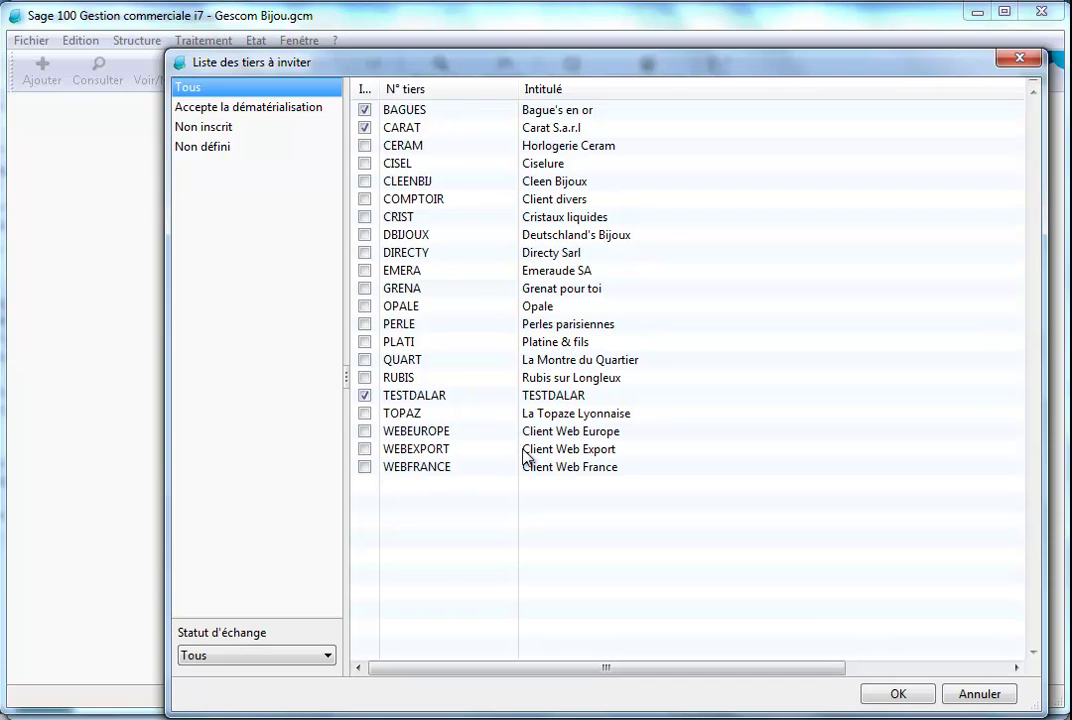
{"action": "left_click", "coordinate": [899, 694]}
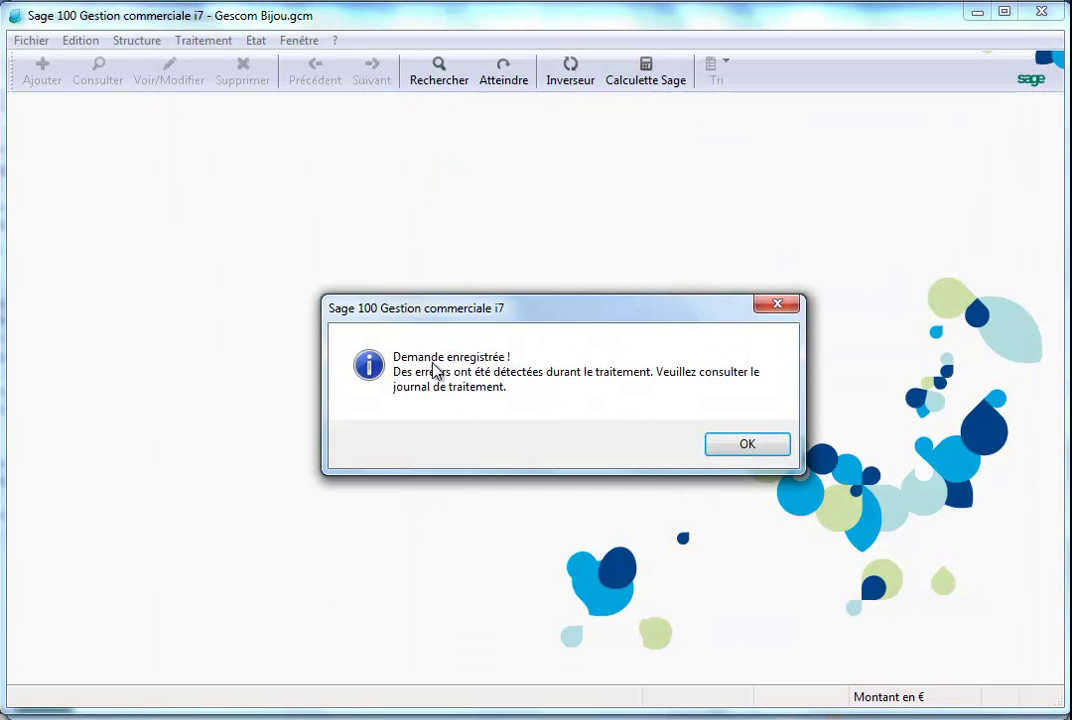
{"action": "left_click", "coordinate": [747, 446]}
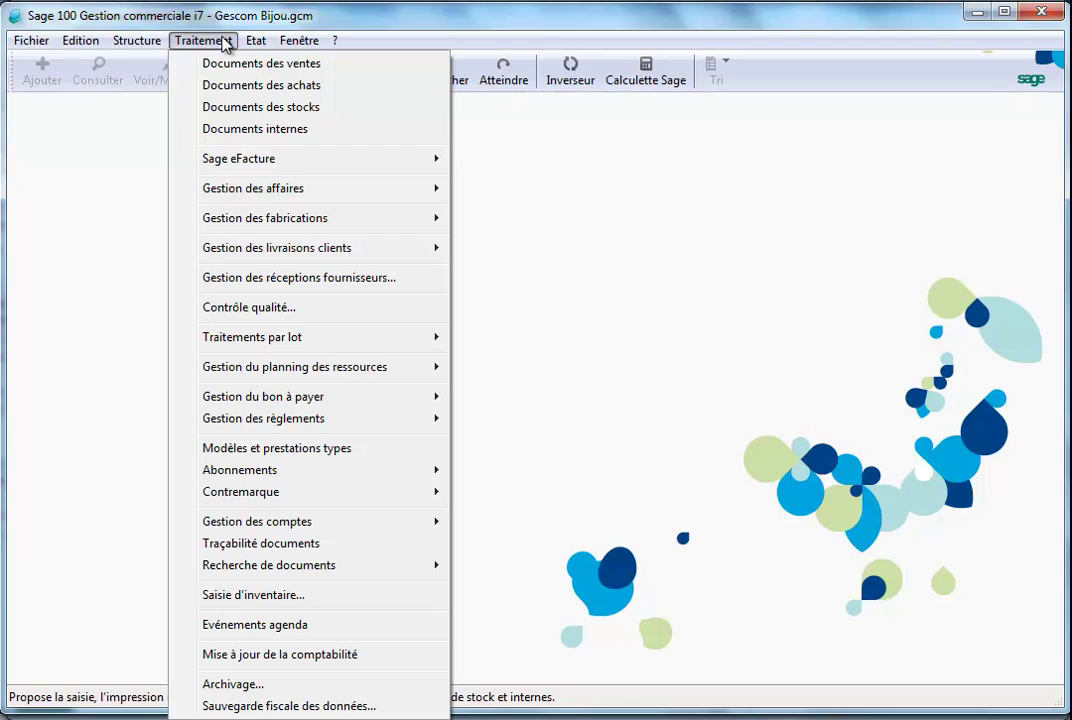
Step: Synchronise the exchange parameters of the client and supplier records with the Sage eFacture portal, and agree to send them invitations
{"action": "mouse_move", "coordinate": [295, 172]}
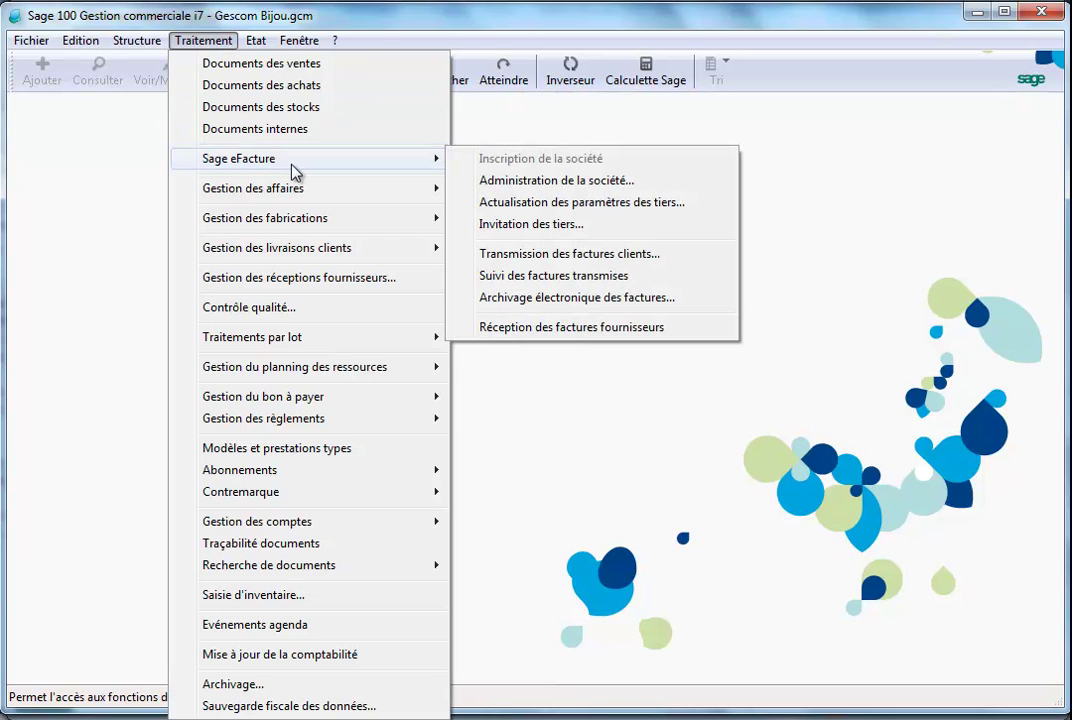
{"action": "left_click", "coordinate": [545, 203]}
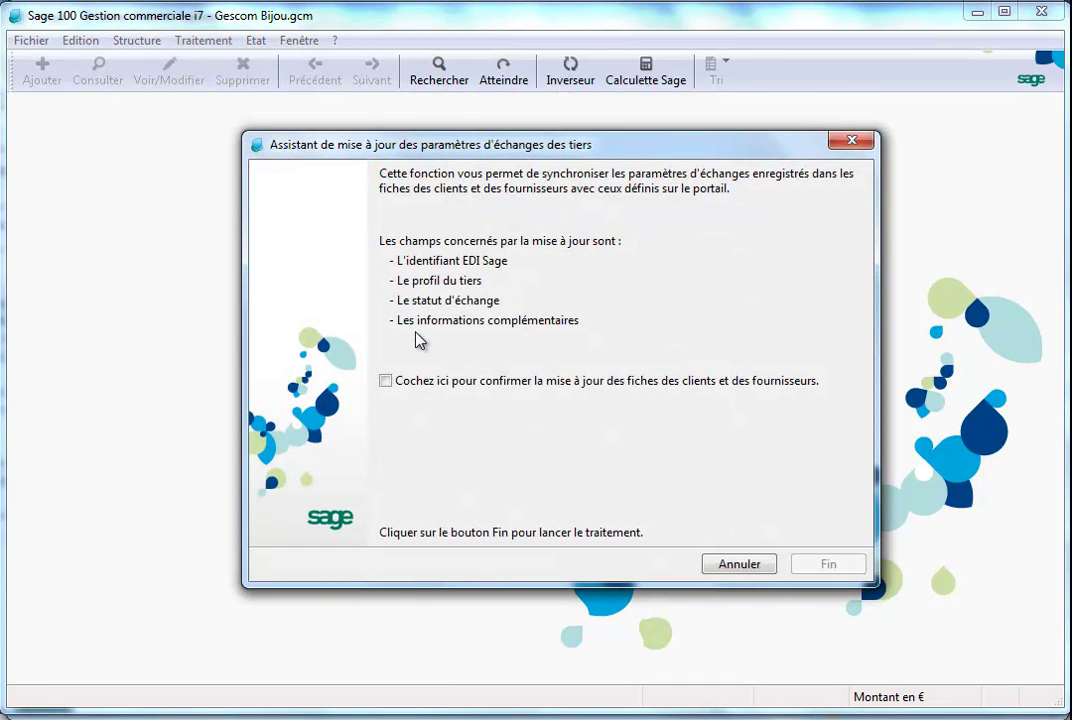
{"action": "left_click", "coordinate": [388, 380]}
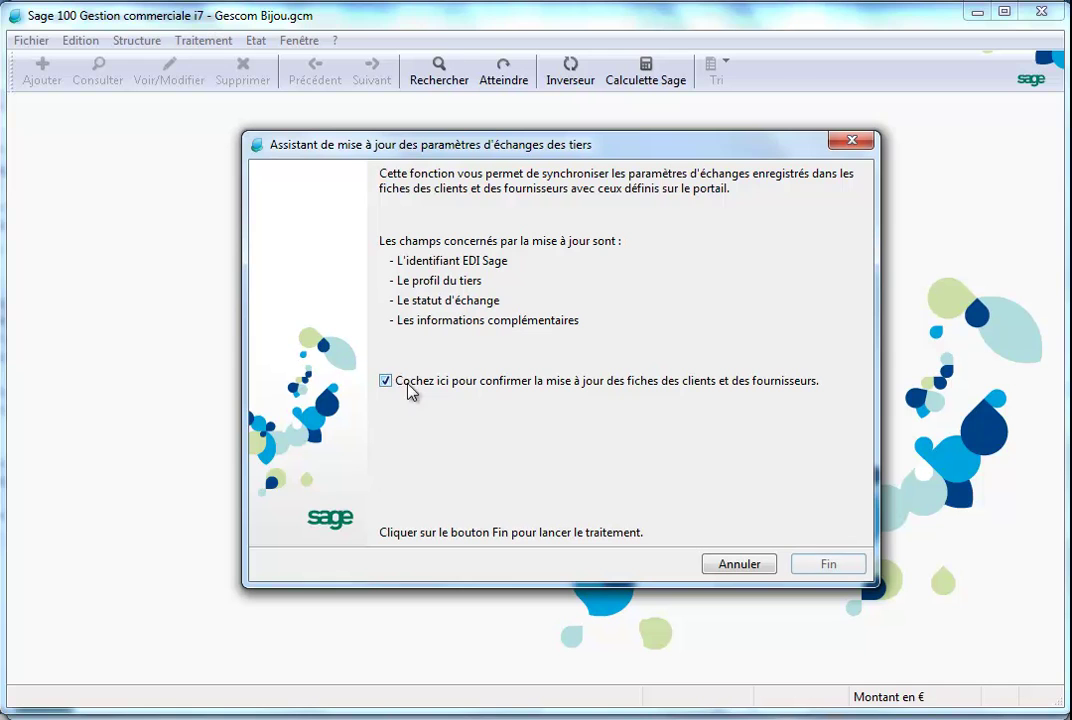
{"action": "left_click", "coordinate": [828, 565]}
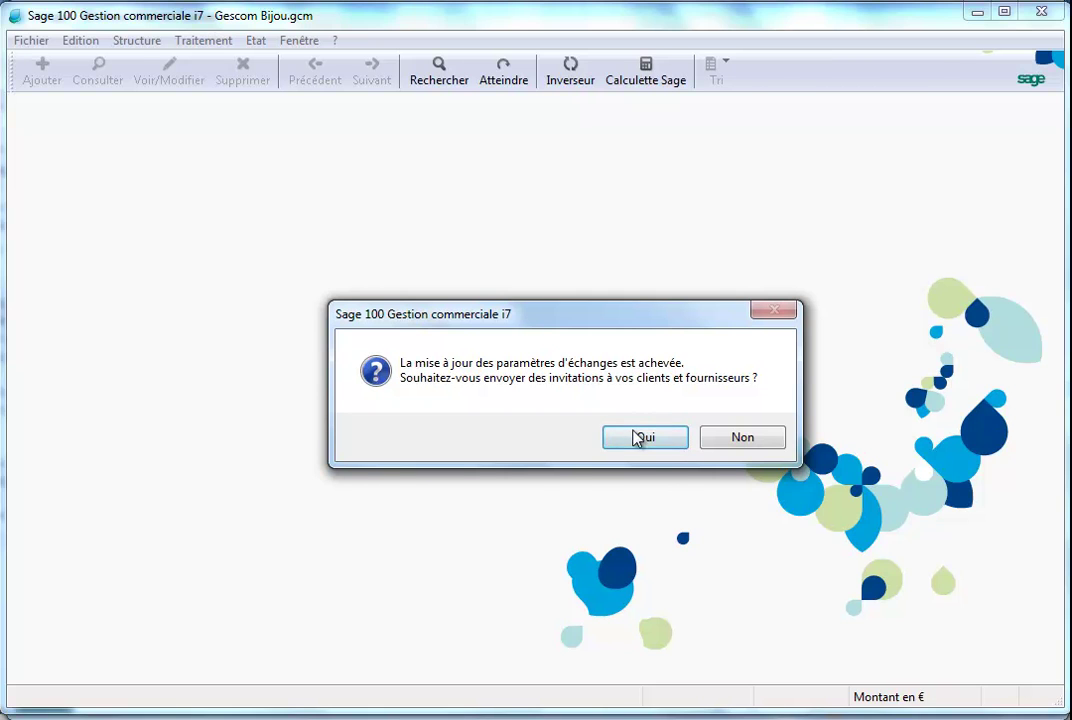
{"action": "left_click", "coordinate": [640, 437]}
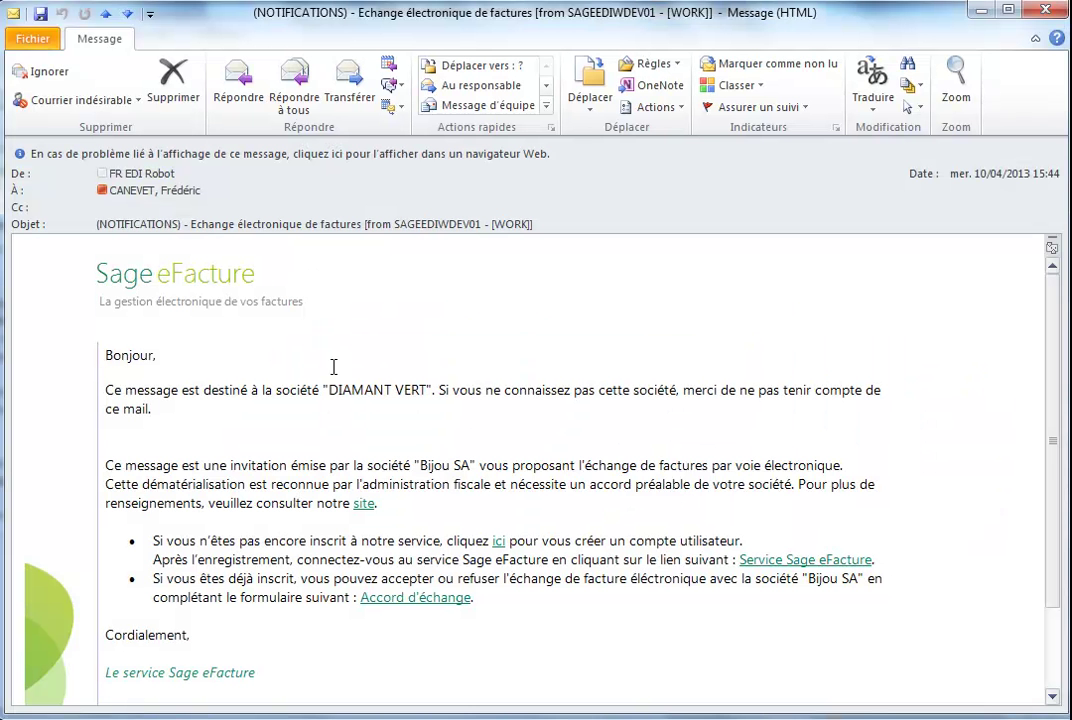
Step: Open the exchange agreement from the DIAMANT VERT invitation e-mail, accept the Bijou SA invitation, and sign in with the account e-mail and password
{"action": "left_click_drag", "start_coordinate": [330, 395], "coordinate": [437, 390]}
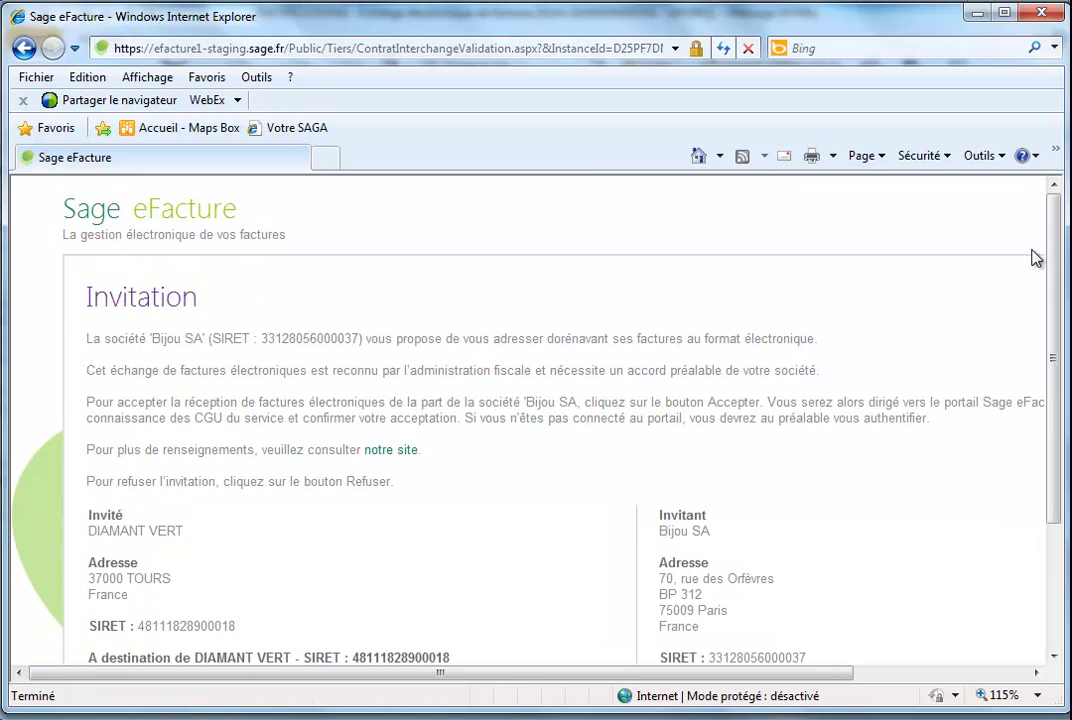
{"action": "left_click_drag", "start_coordinate": [1055, 265], "coordinate": [1063, 347]}
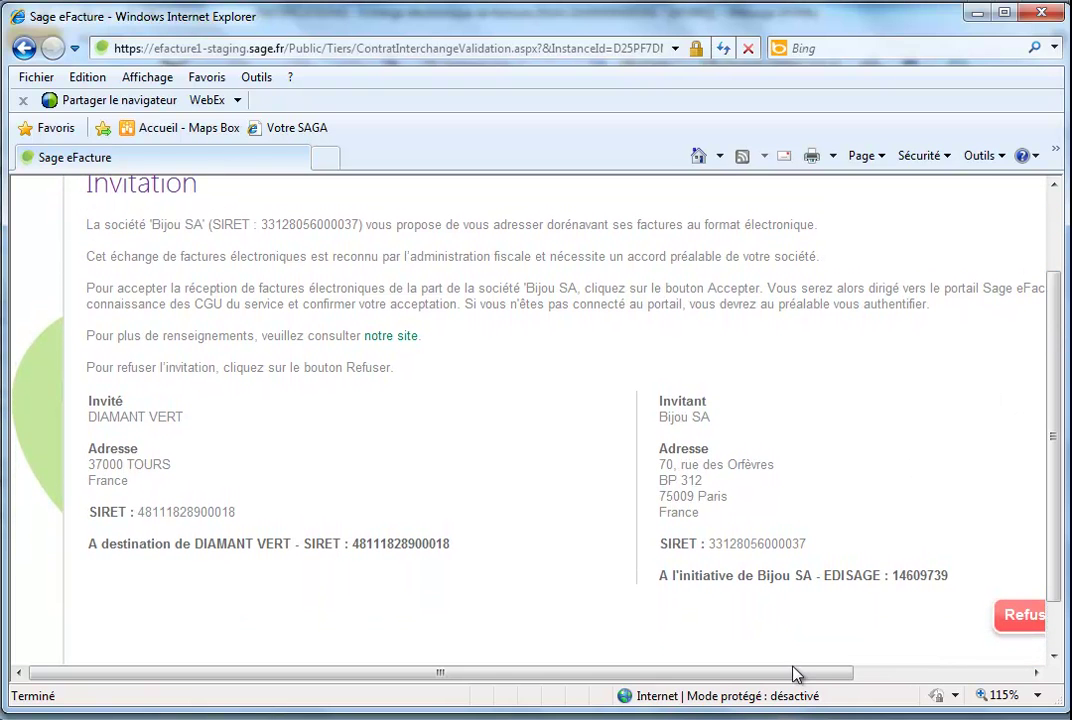
{"action": "left_click_drag", "start_coordinate": [91, 400], "coordinate": [181, 484]}
{"action": "left_click_drag", "start_coordinate": [658, 398], "coordinate": [840, 552]}
{"action": "left_click_drag", "start_coordinate": [802, 672], "coordinate": [1037, 678]}
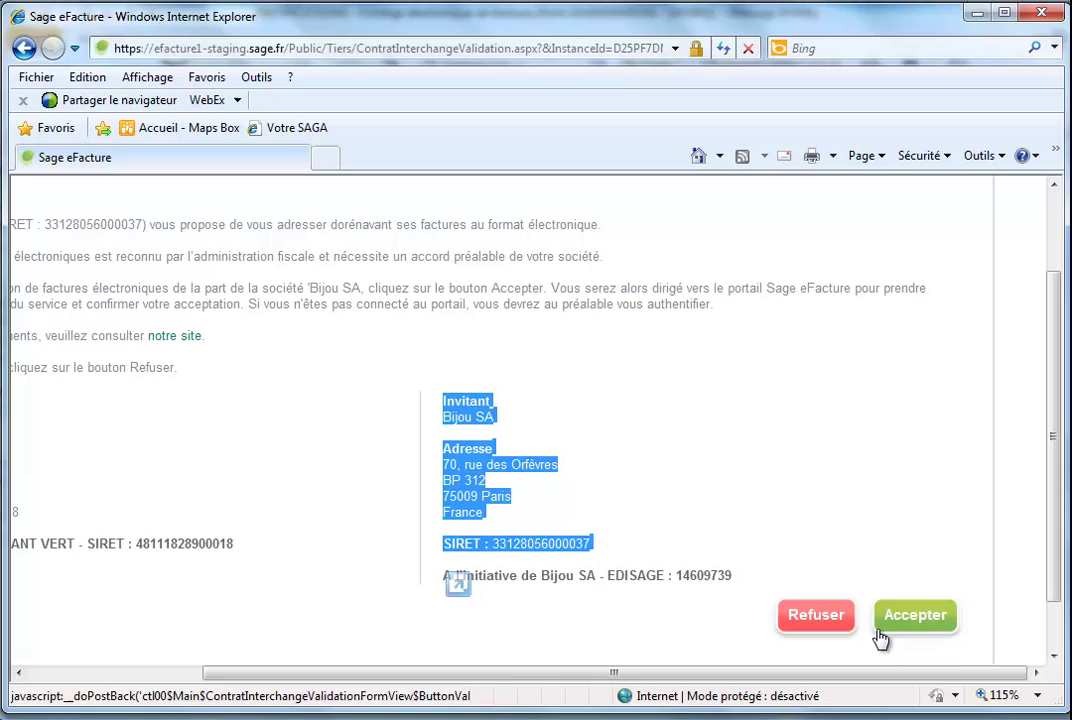
{"action": "left_click", "coordinate": [930, 618]}
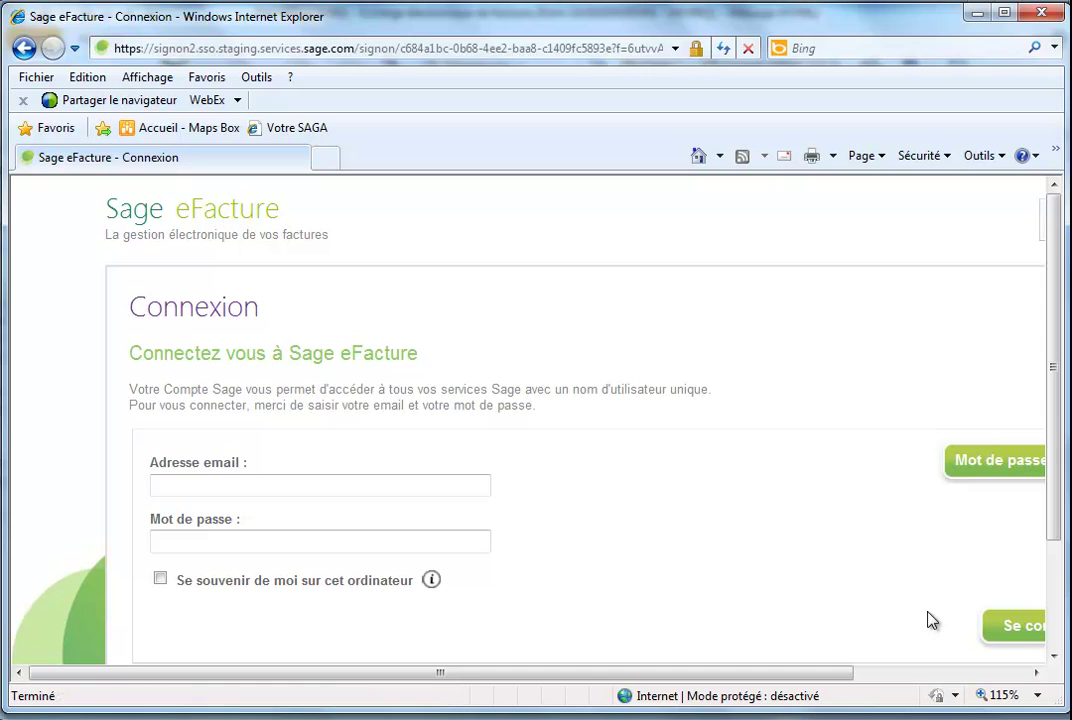
{"action": "left_click", "coordinate": [306, 492]}
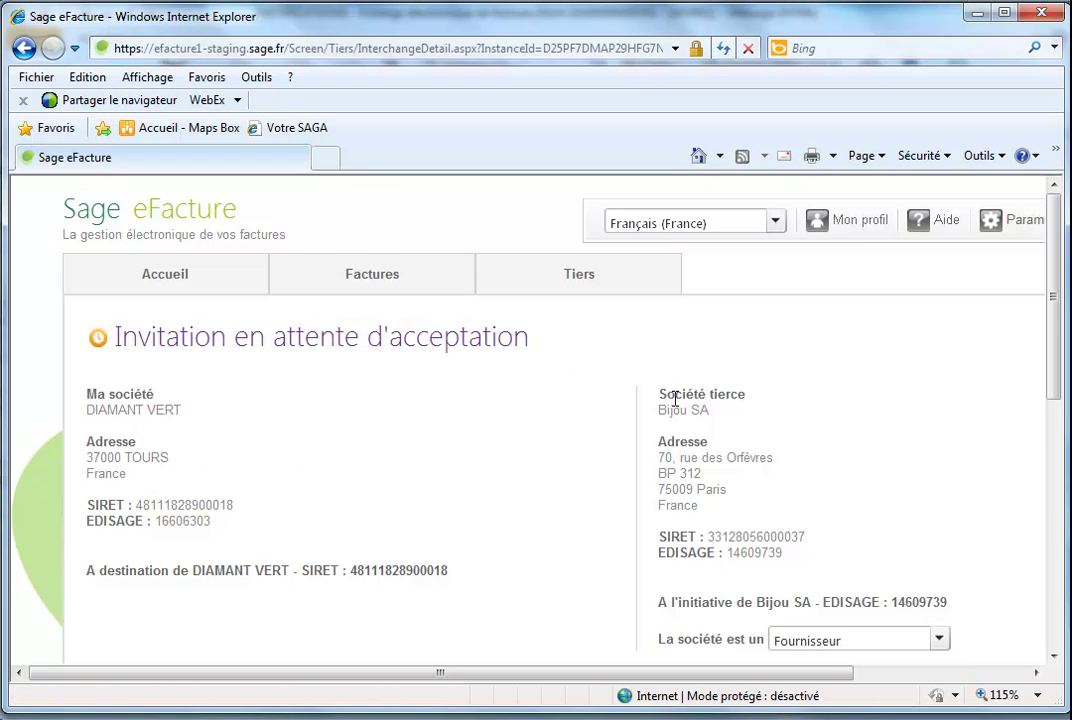
Step: Agree to issue and receive electronic invoices with Bijou SA, confirm the acceptance, and review the invitation's events
{"action": "left_click_drag", "start_coordinate": [1055, 371], "coordinate": [1066, 640]}
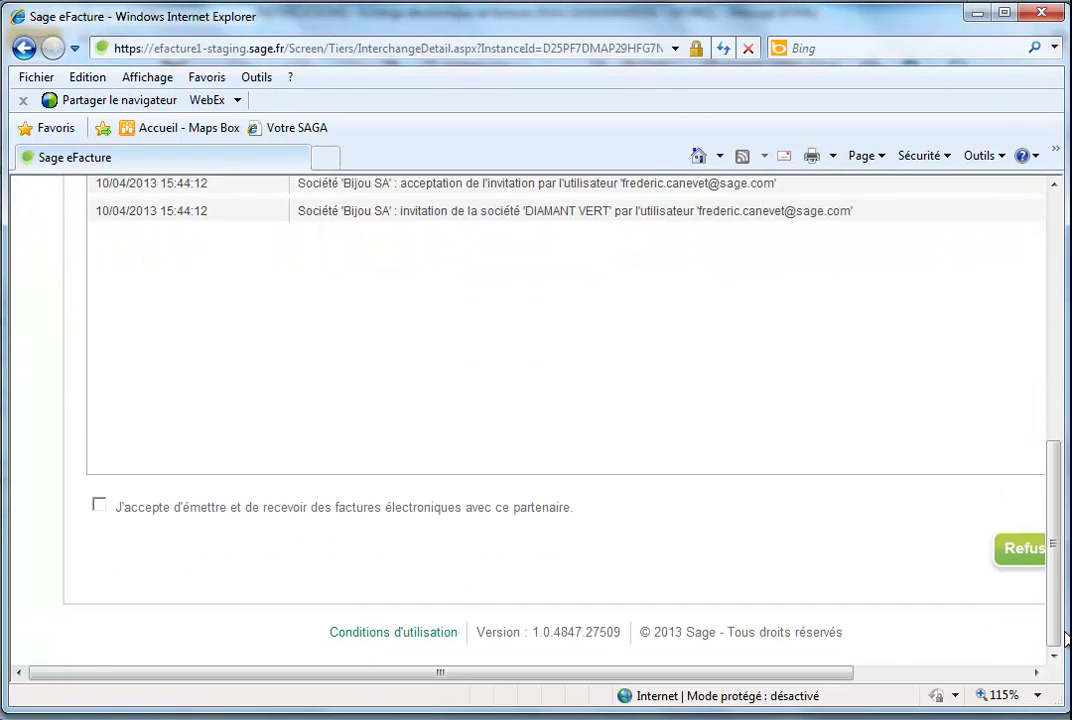
{"action": "left_click", "coordinate": [97, 507]}
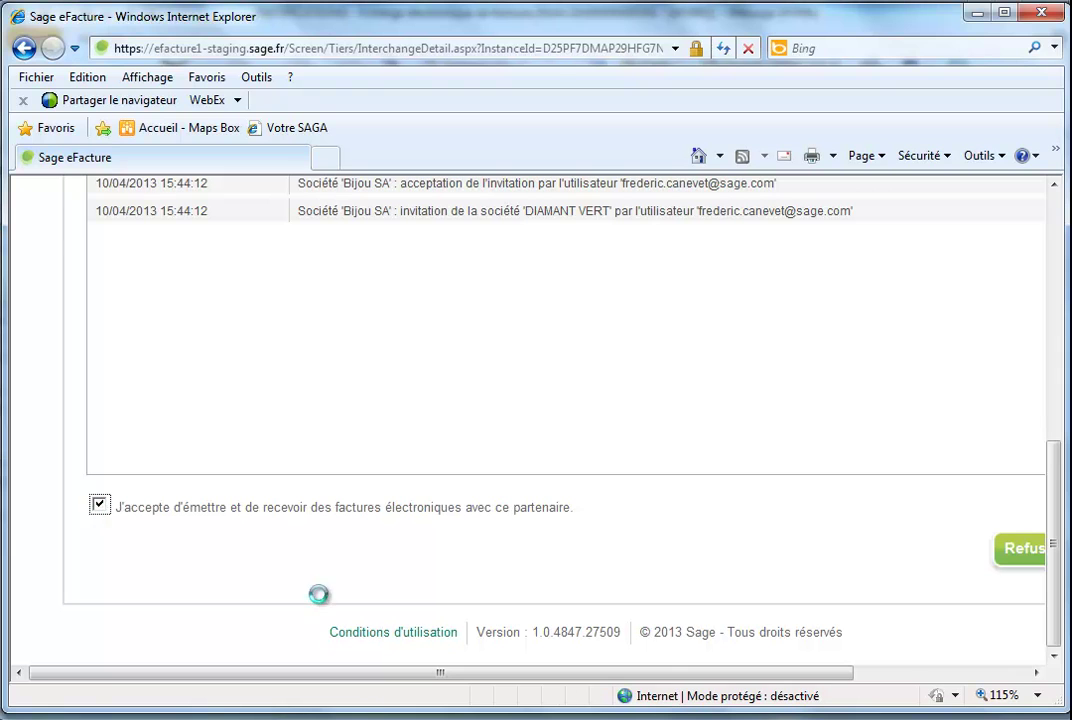
{"action": "left_click_drag", "start_coordinate": [663, 672], "coordinate": [875, 688]}
{"action": "left_click", "coordinate": [907, 552]}
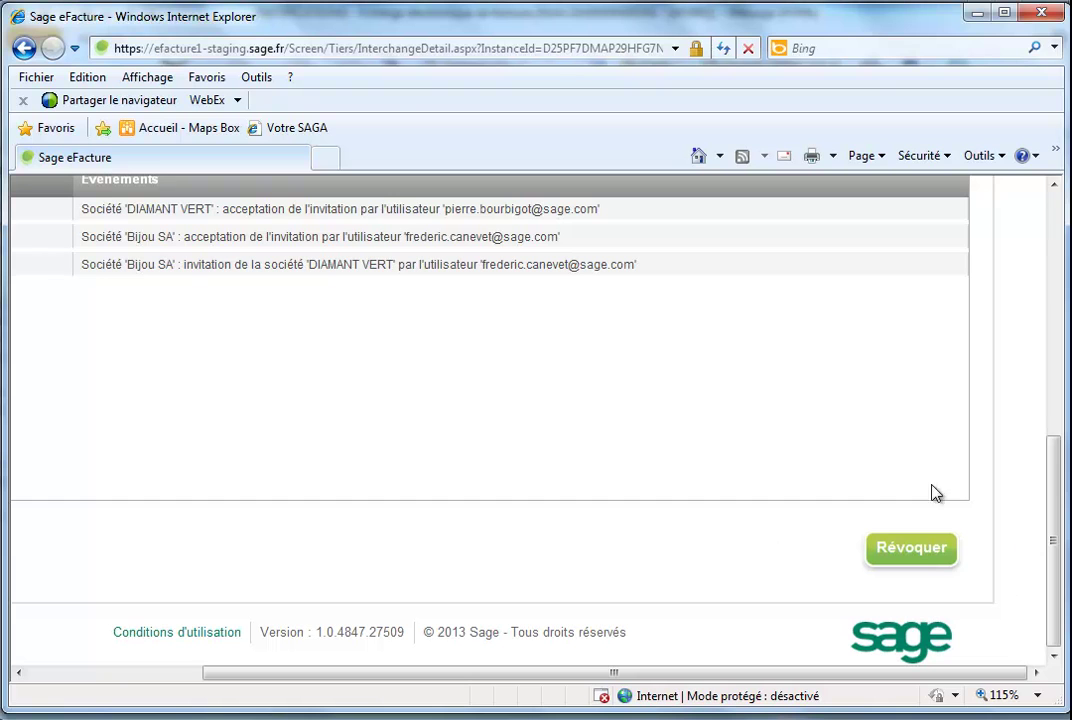
{"action": "left_click_drag", "start_coordinate": [1049, 498], "coordinate": [1058, 392]}
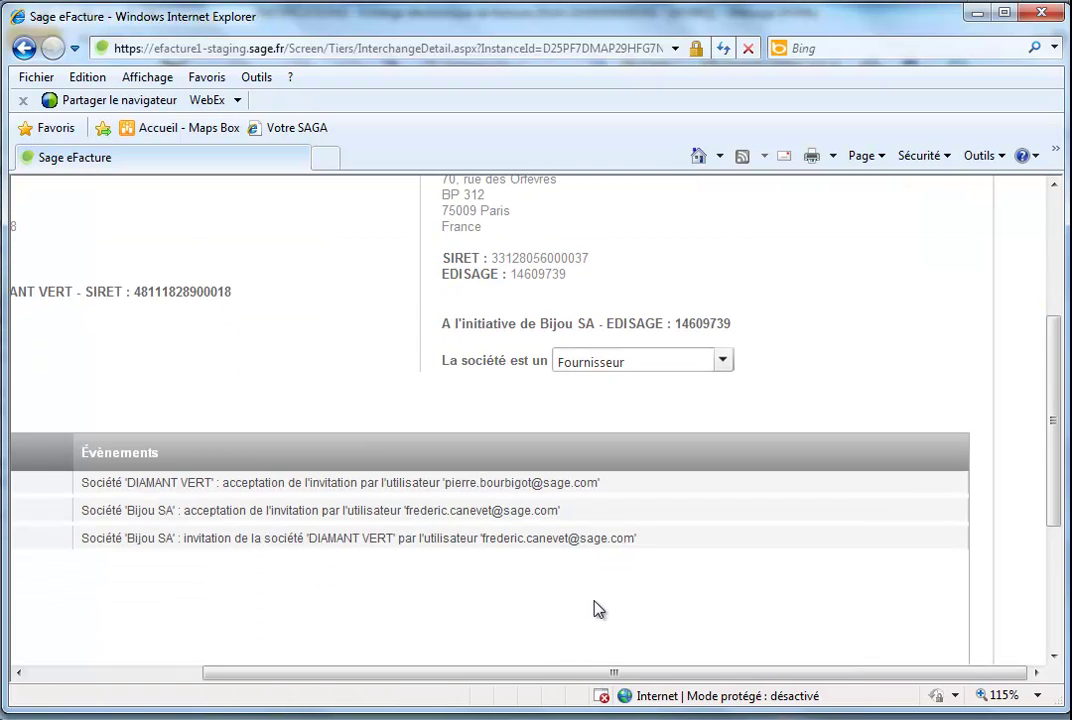
{"action": "left_click_drag", "start_coordinate": [535, 679], "coordinate": [354, 689]}
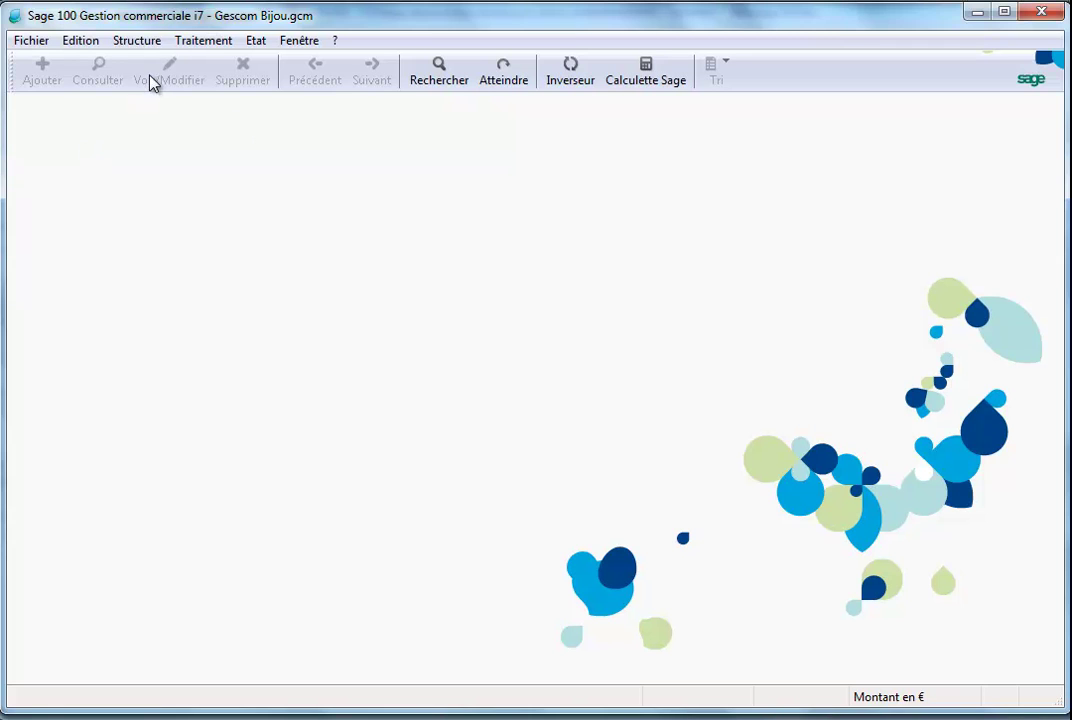
Step: Switch to Sage 100 Gestion commerciale, refresh the Sage eFacture portal information of the client Diamant Vert, and save and close the record
{"action": "left_click", "coordinate": [118, 42]}
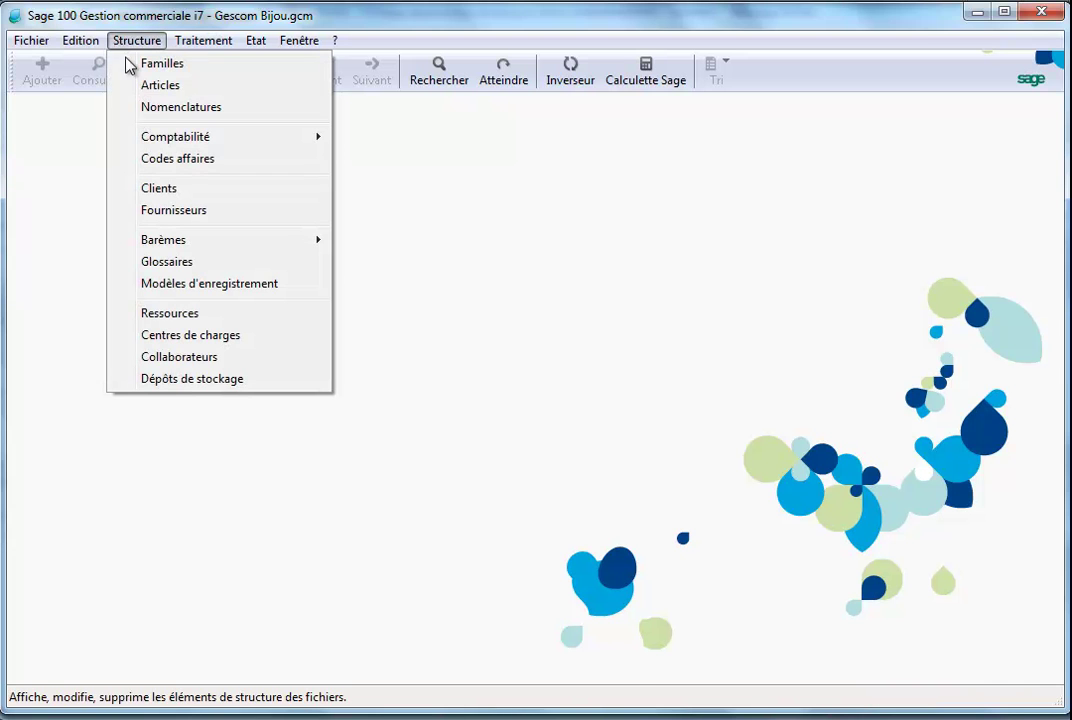
{"action": "left_click", "coordinate": [167, 189]}
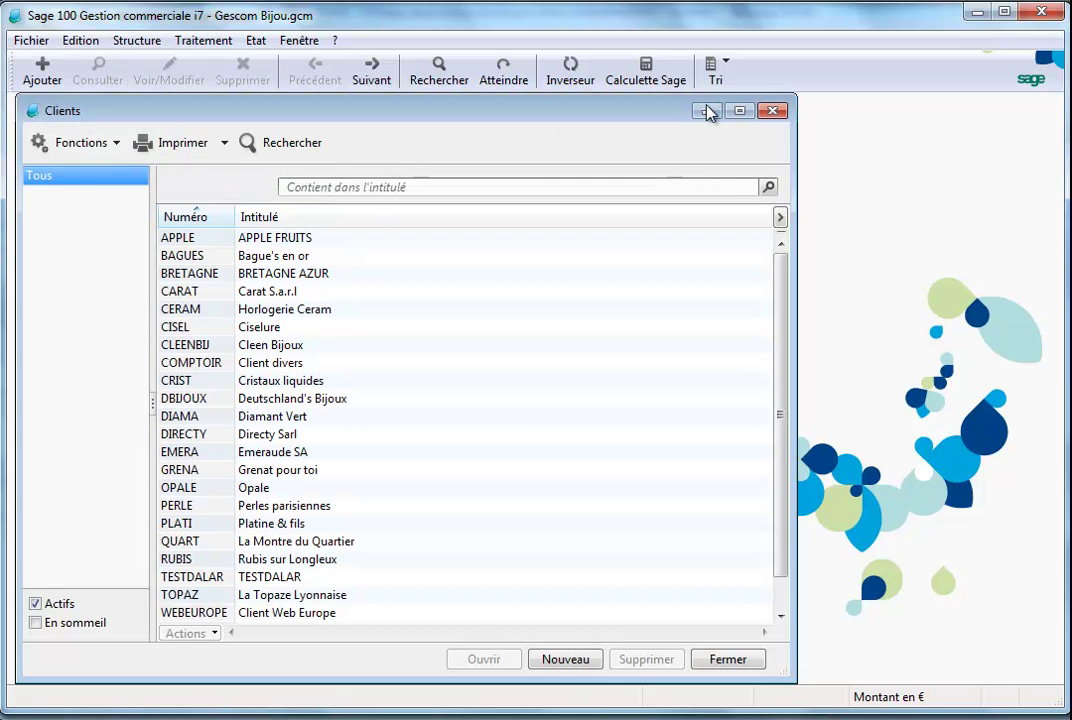
{"action": "left_click", "coordinate": [739, 111]}
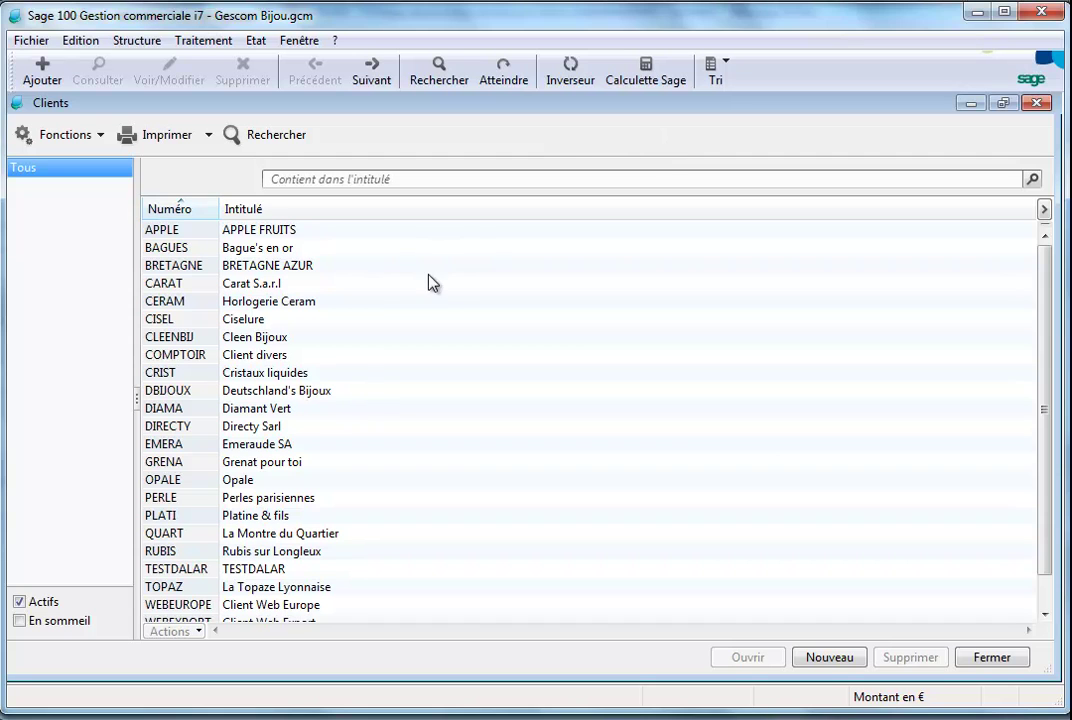
{"action": "double_click", "coordinate": [258, 408]}
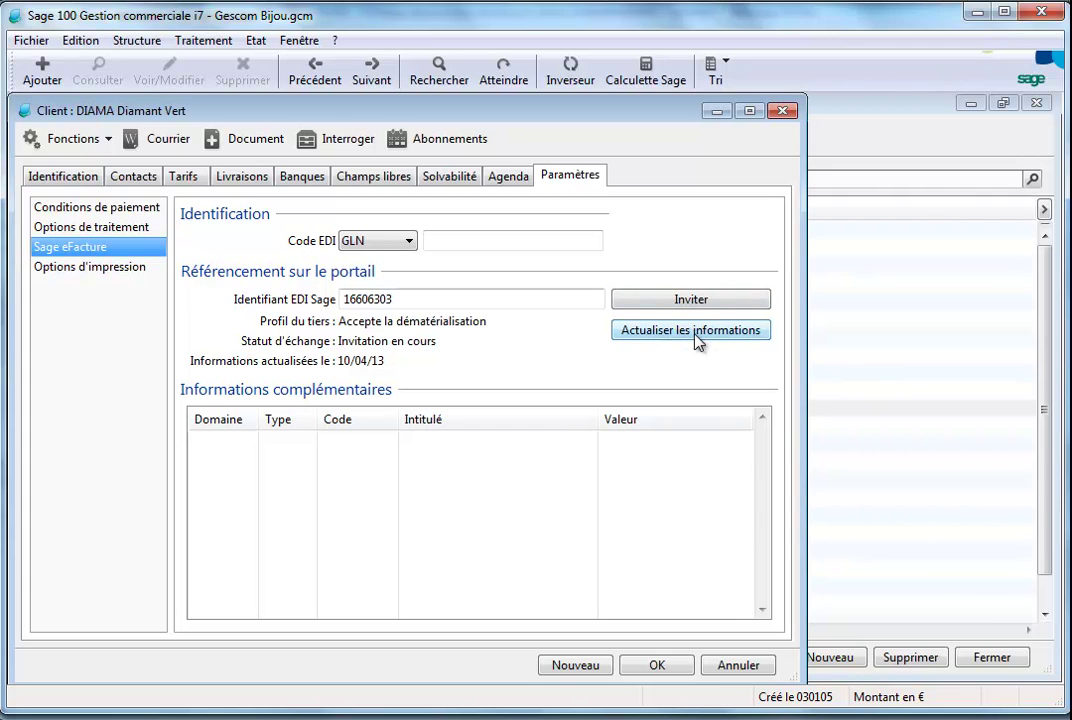
{"action": "left_click", "coordinate": [698, 340]}
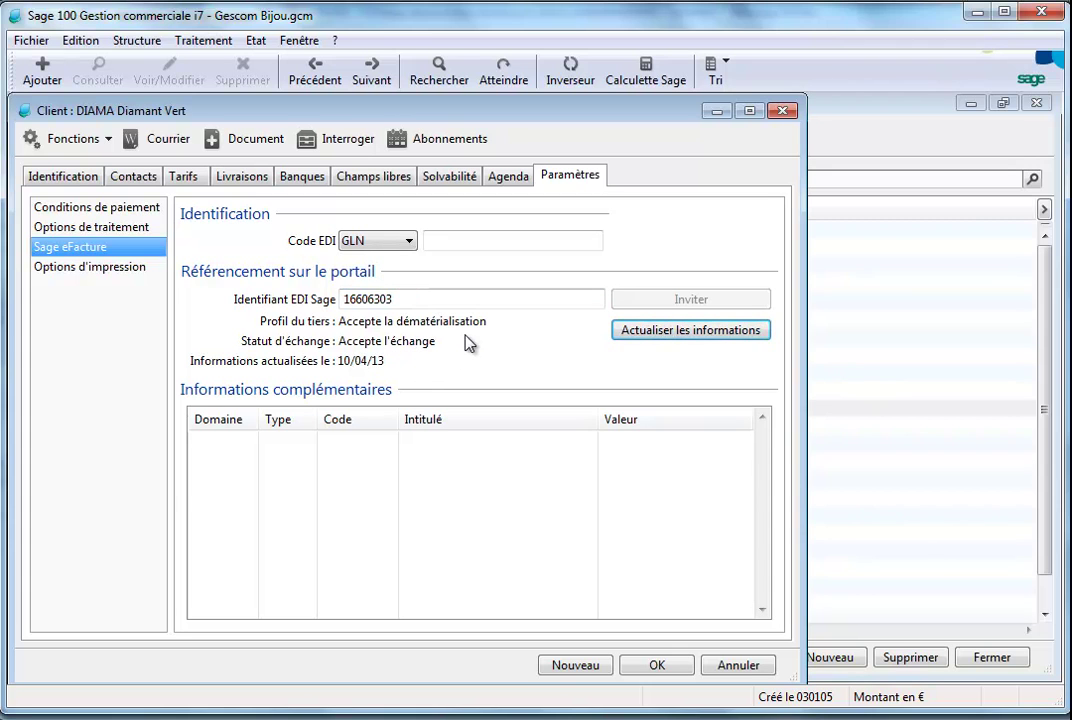
{"action": "left_click", "coordinate": [655, 664]}
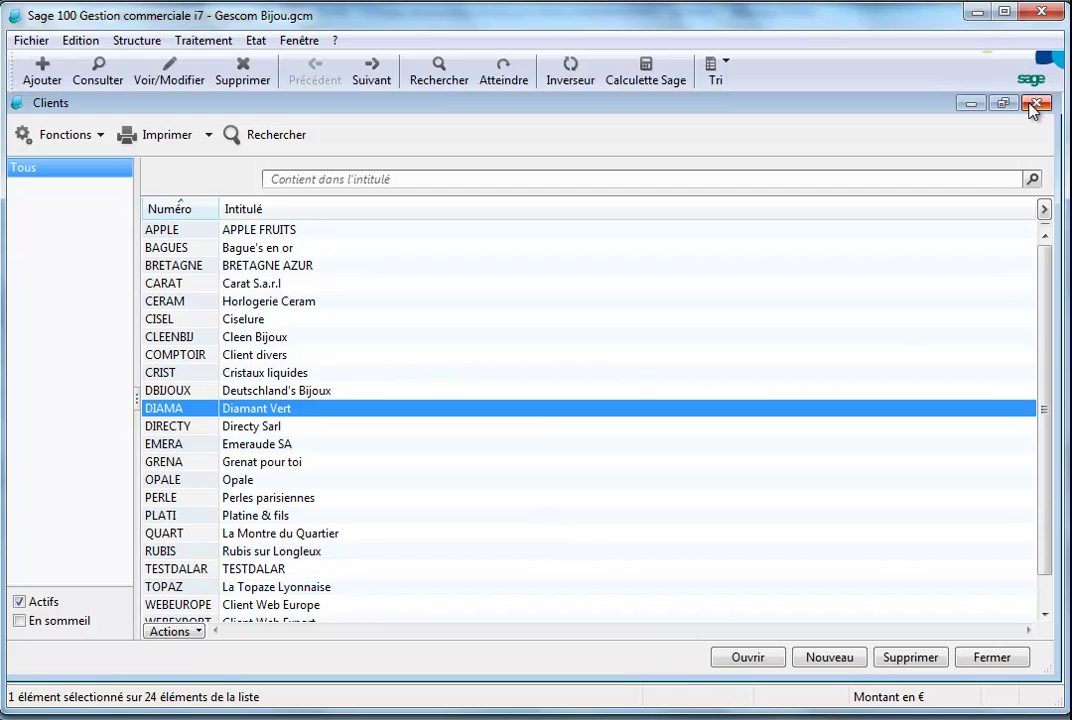
{"action": "left_click", "coordinate": [1036, 103]}
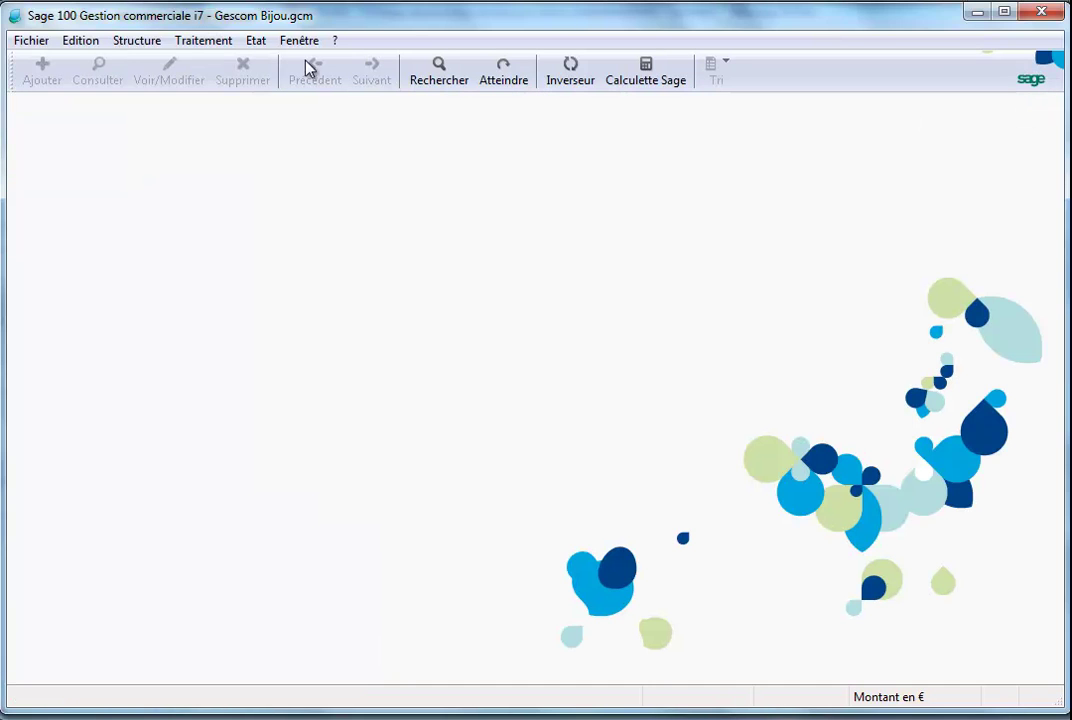
Step: Create a new sales document of type Facture for the client DIAMA and validate its header
{"action": "left_click", "coordinate": [195, 42]}
{"action": "left_click", "coordinate": [255, 68]}
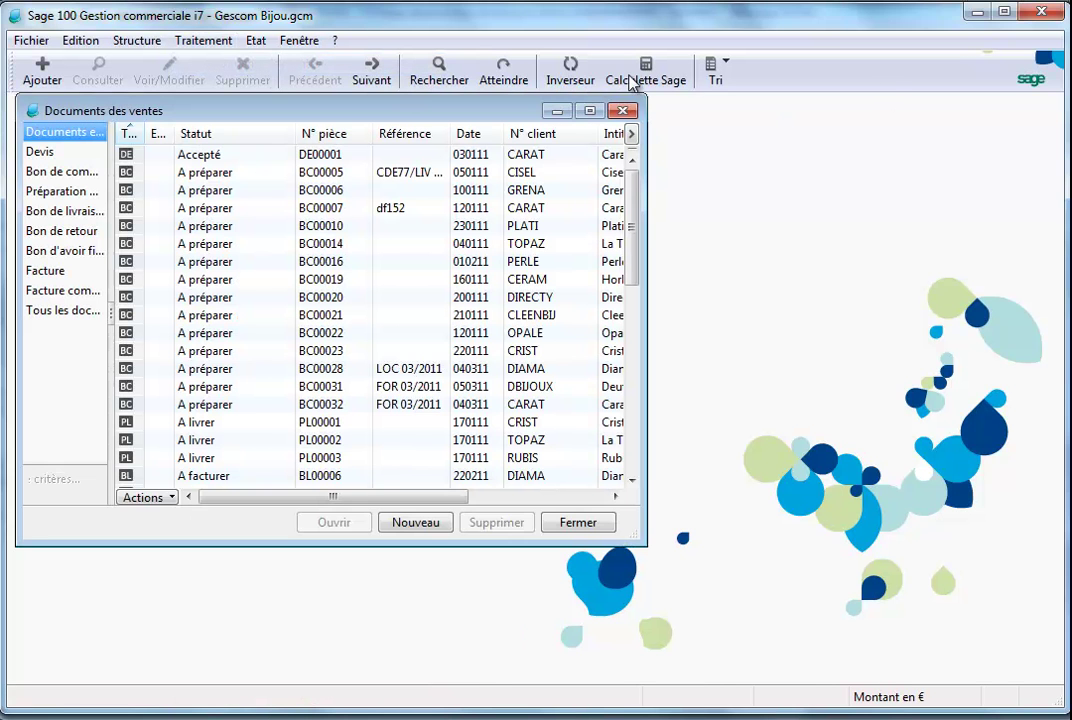
{"action": "left_click", "coordinate": [590, 111]}
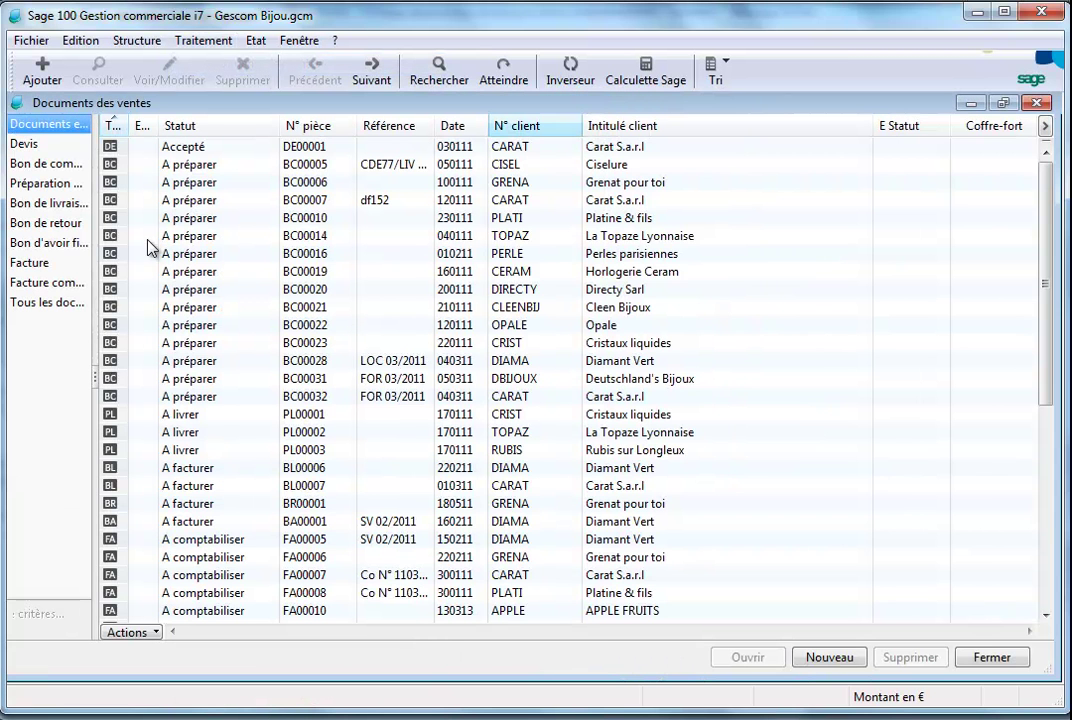
{"action": "left_click", "coordinate": [44, 263]}
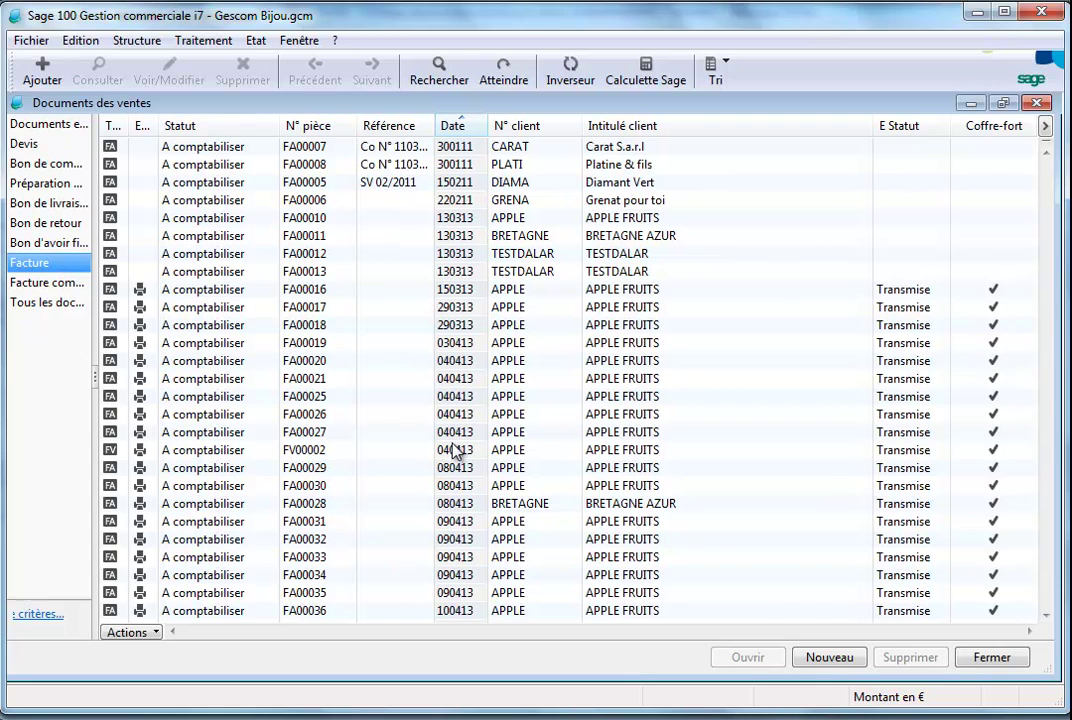
{"action": "left_click", "coordinate": [832, 657]}
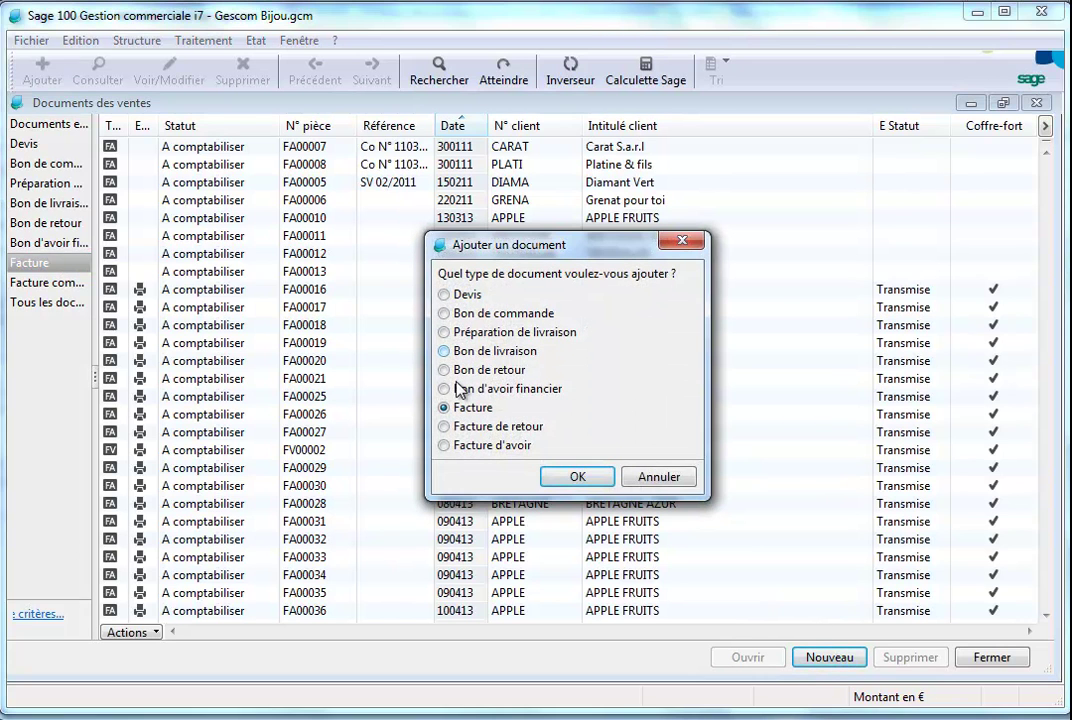
{"action": "left_click", "coordinate": [577, 478]}
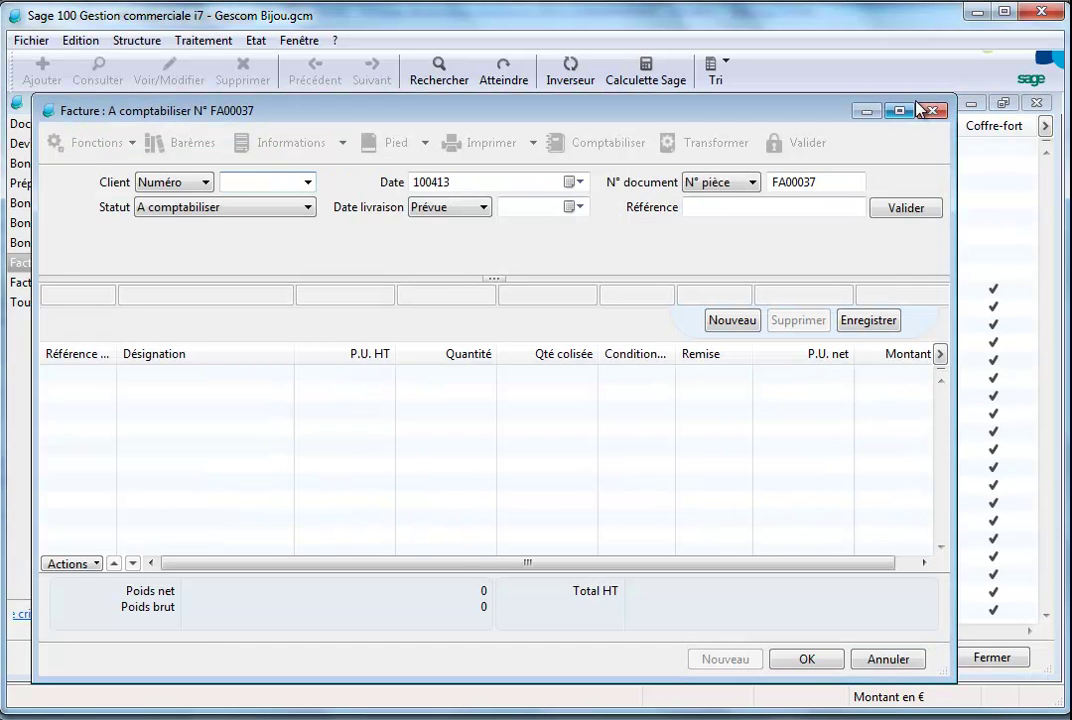
{"action": "double_click", "coordinate": [903, 115]}
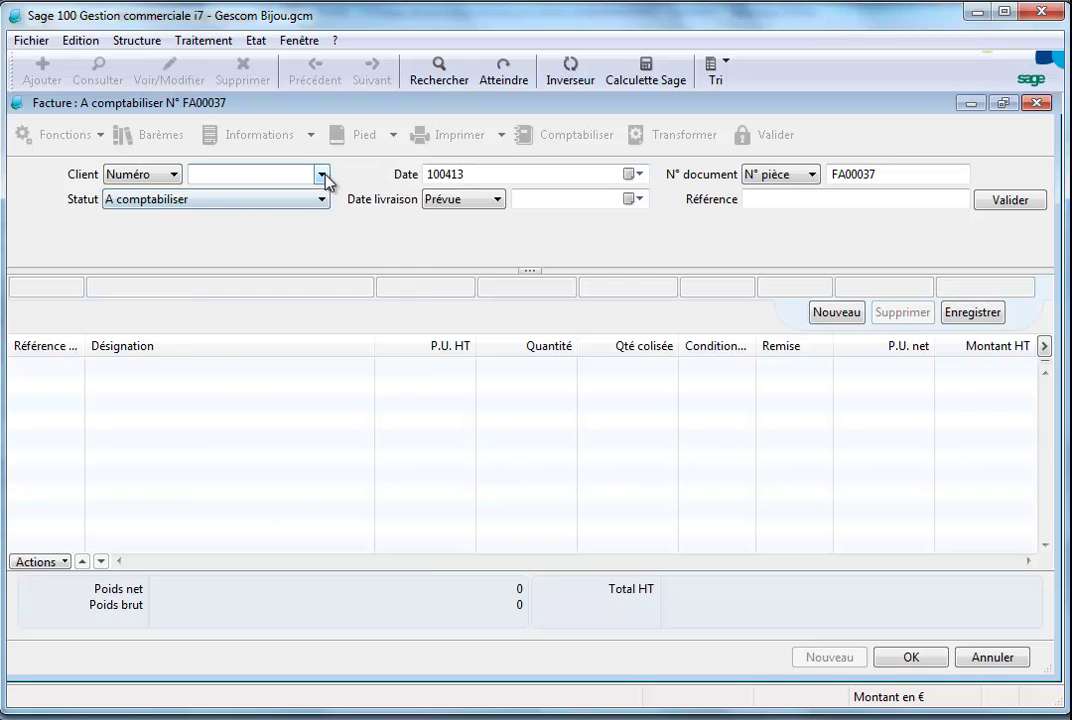
{"action": "left_click", "coordinate": [323, 175]}
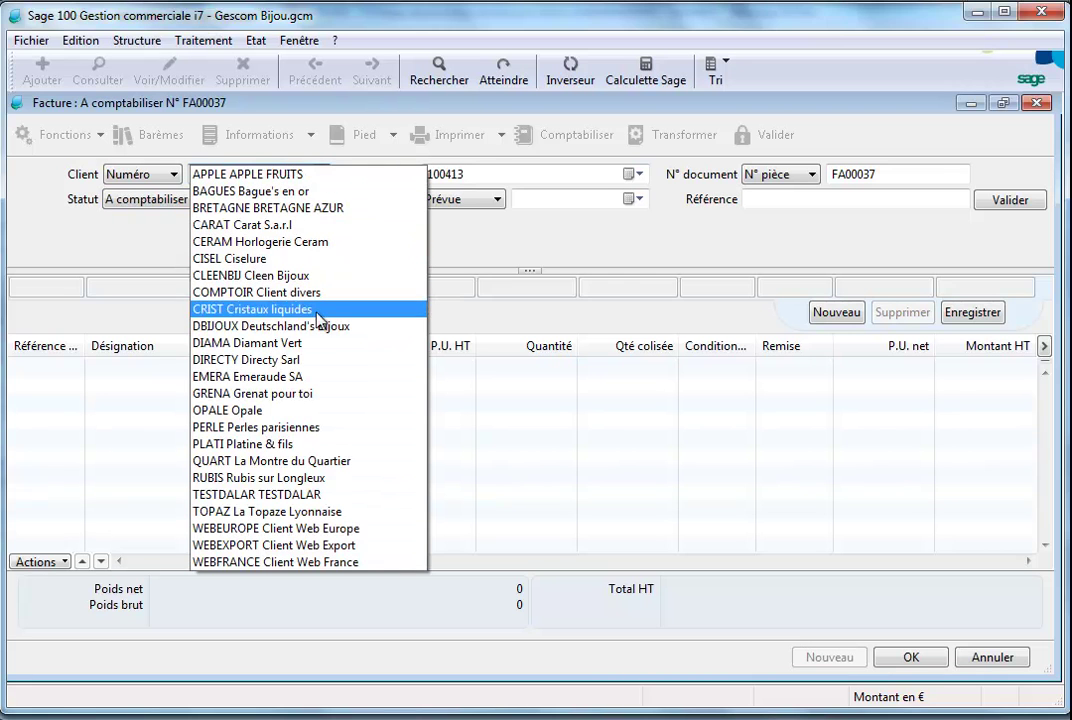
{"action": "left_click", "coordinate": [310, 344]}
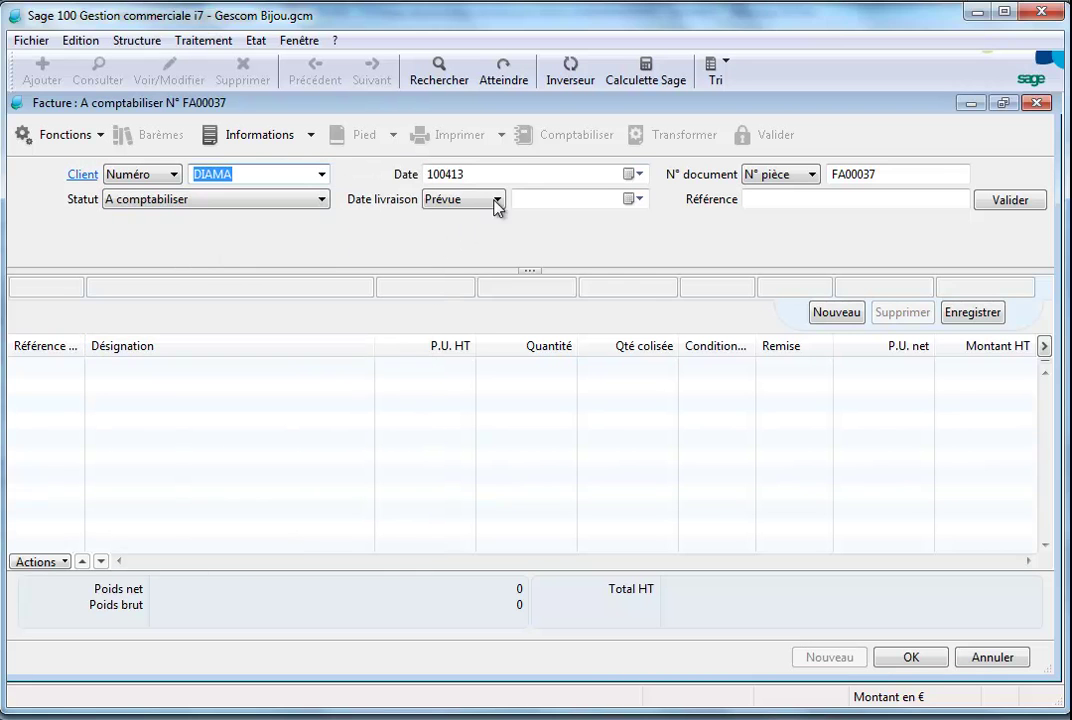
{"action": "left_click", "coordinate": [1012, 203]}
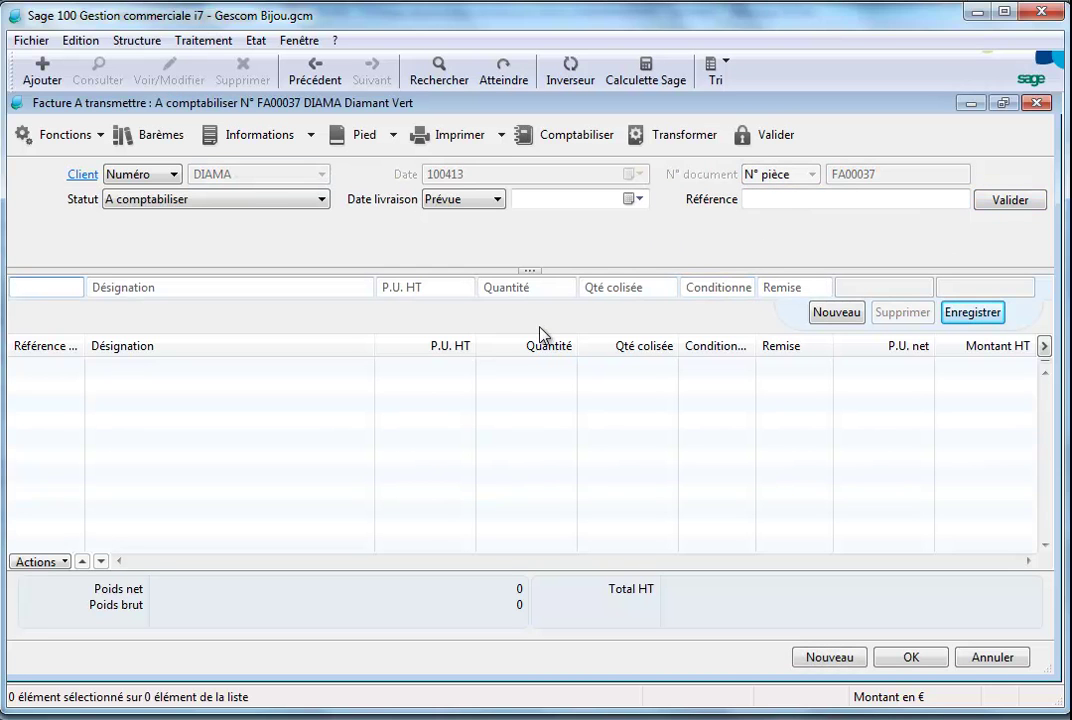
Step: Add the article HAIGUILLE (Aiguille pour horloge) to the invoice with a quantity of 3
{"action": "type", "text": "H"}
{"action": "key", "text": "Tab"}
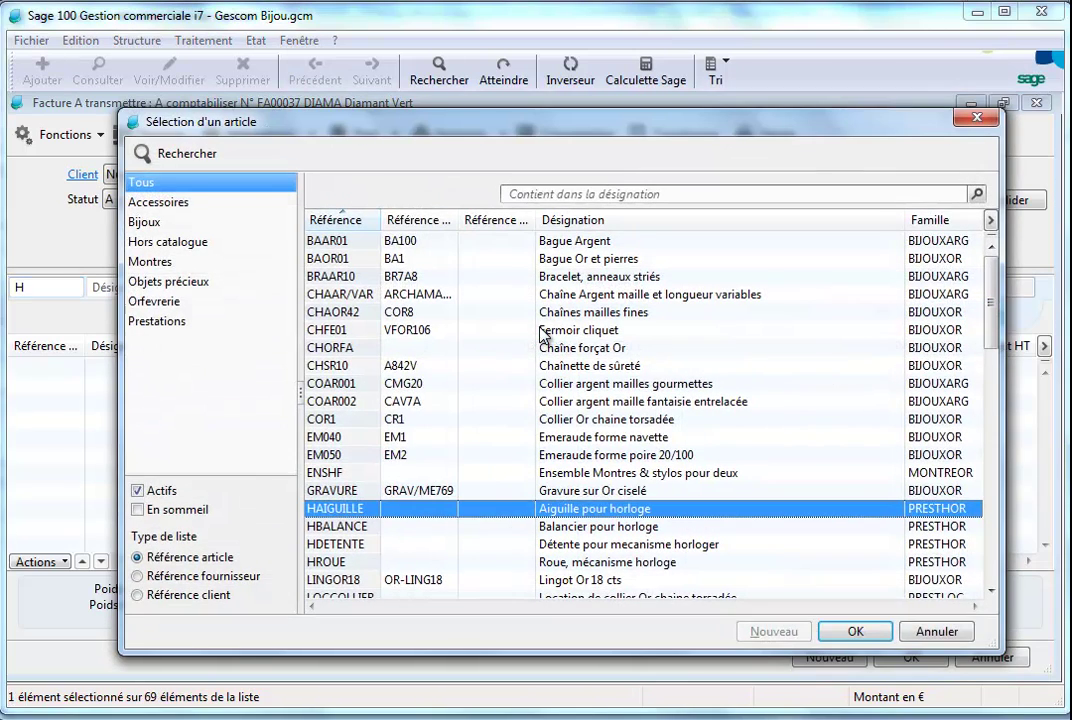
{"action": "double_click", "coordinate": [581, 510]}
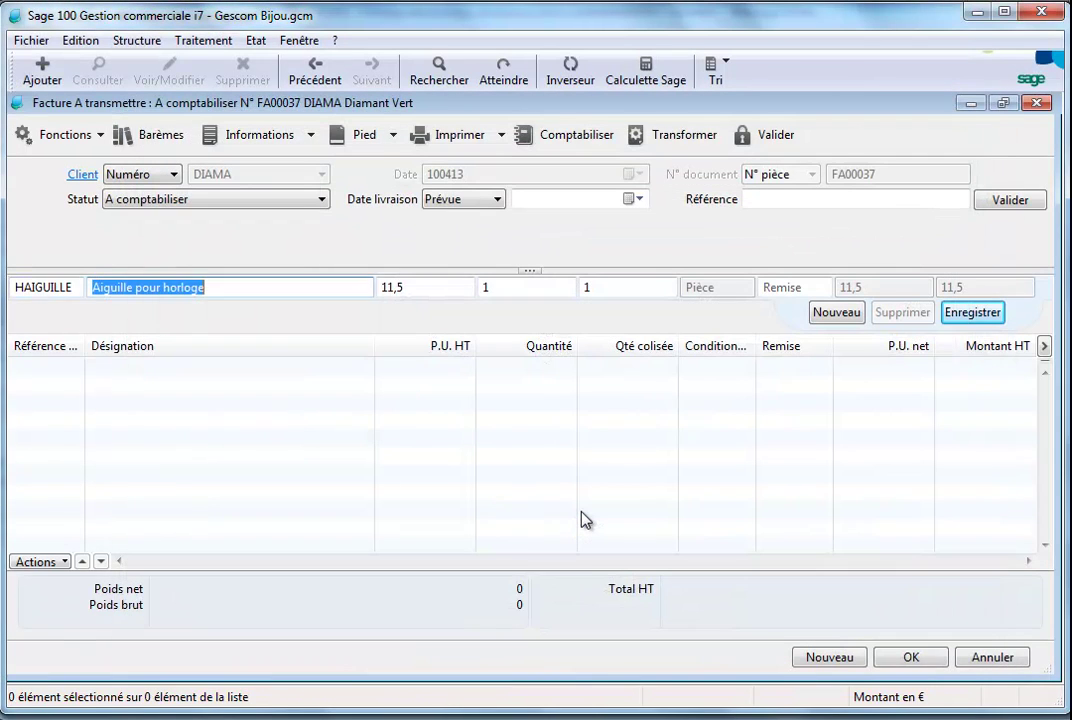
{"action": "key", "text": "Tab"}
{"action": "key", "text": "Tab"}
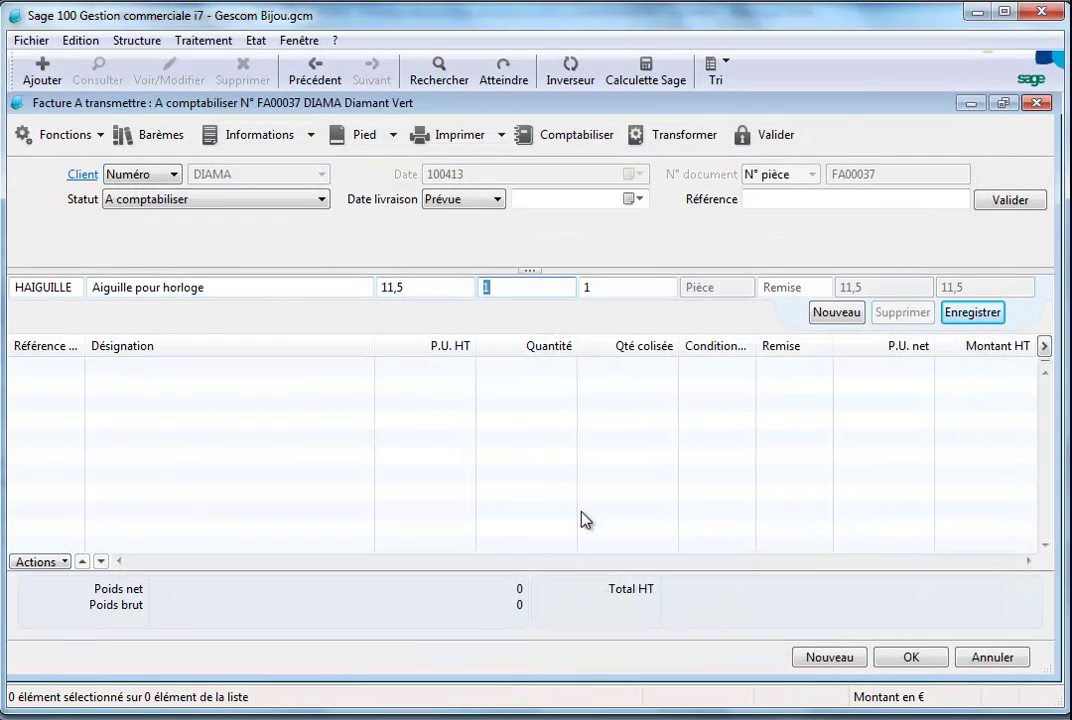
{"action": "type", "text": "3"}
{"action": "key", "text": "Return"}
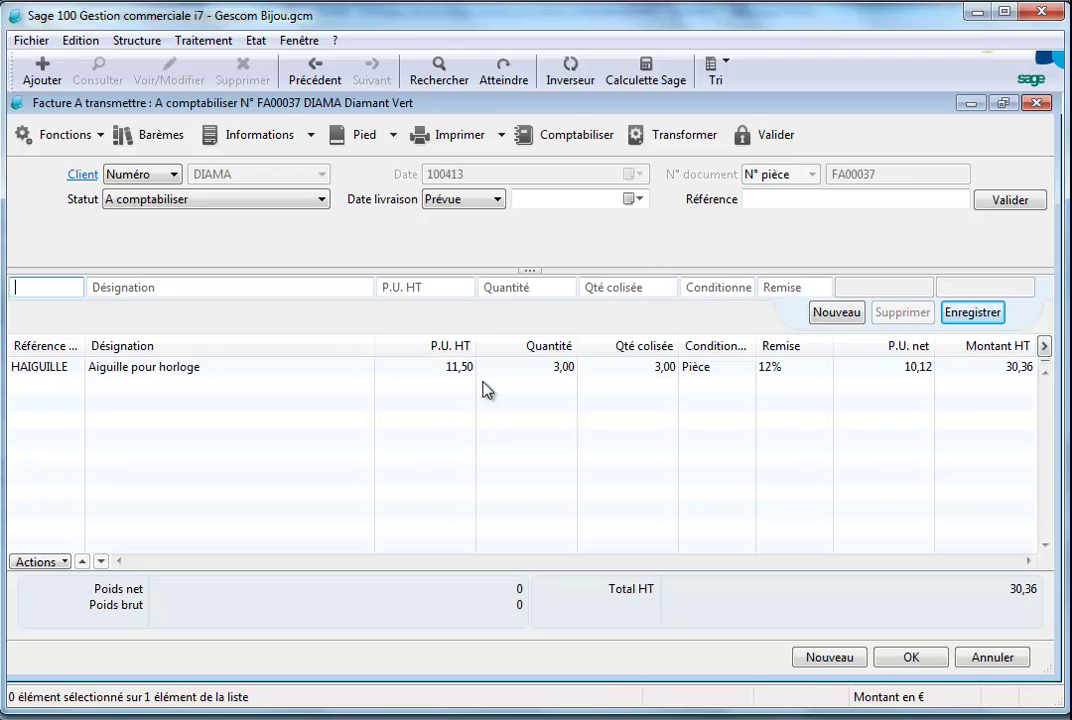
Step: Transmit the DIAMA invoice electronically using the layout template Facture client logo.bgc, and close the invoice
{"action": "left_click", "coordinate": [100, 135]}
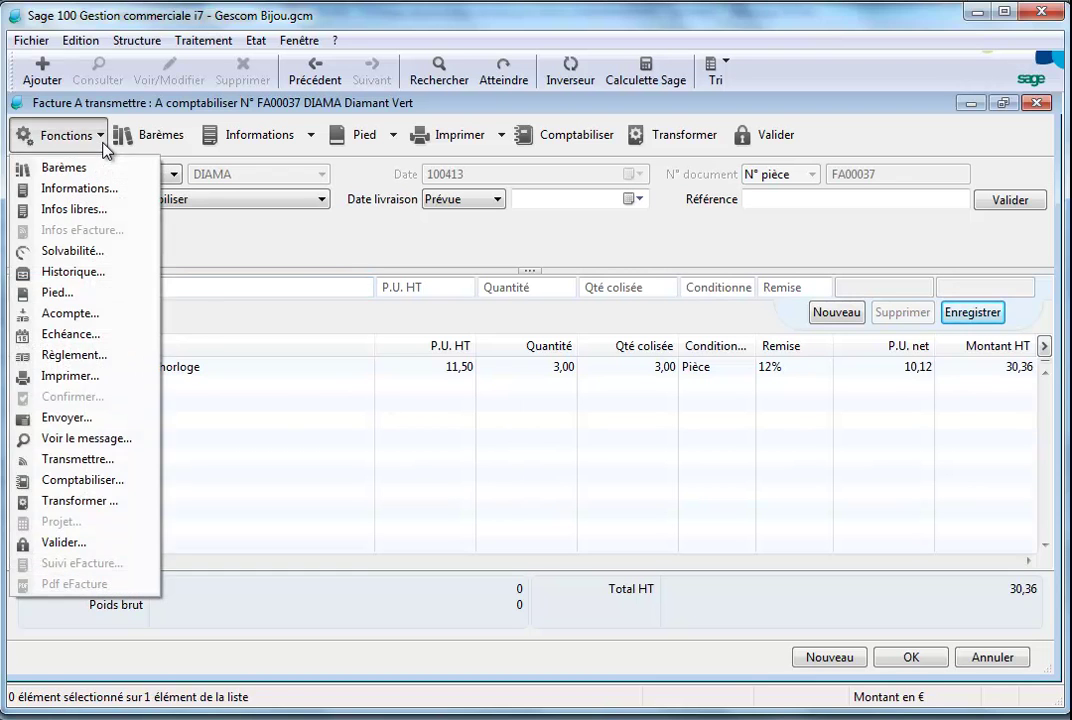
{"action": "left_click", "coordinate": [75, 460]}
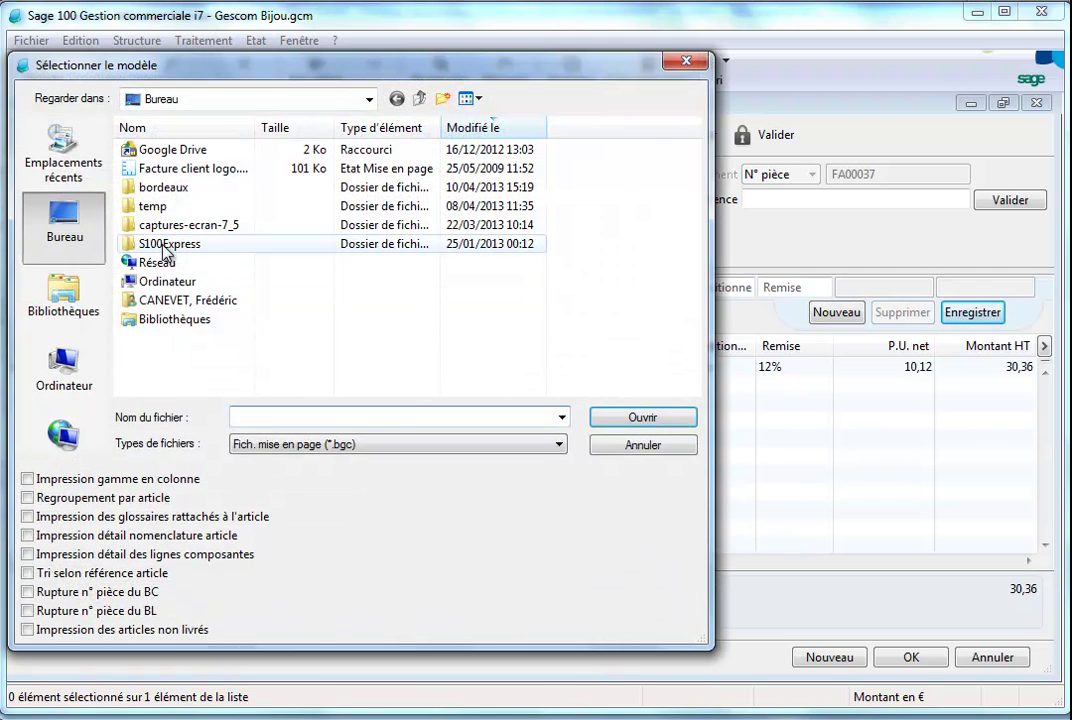
{"action": "left_click", "coordinate": [205, 170]}
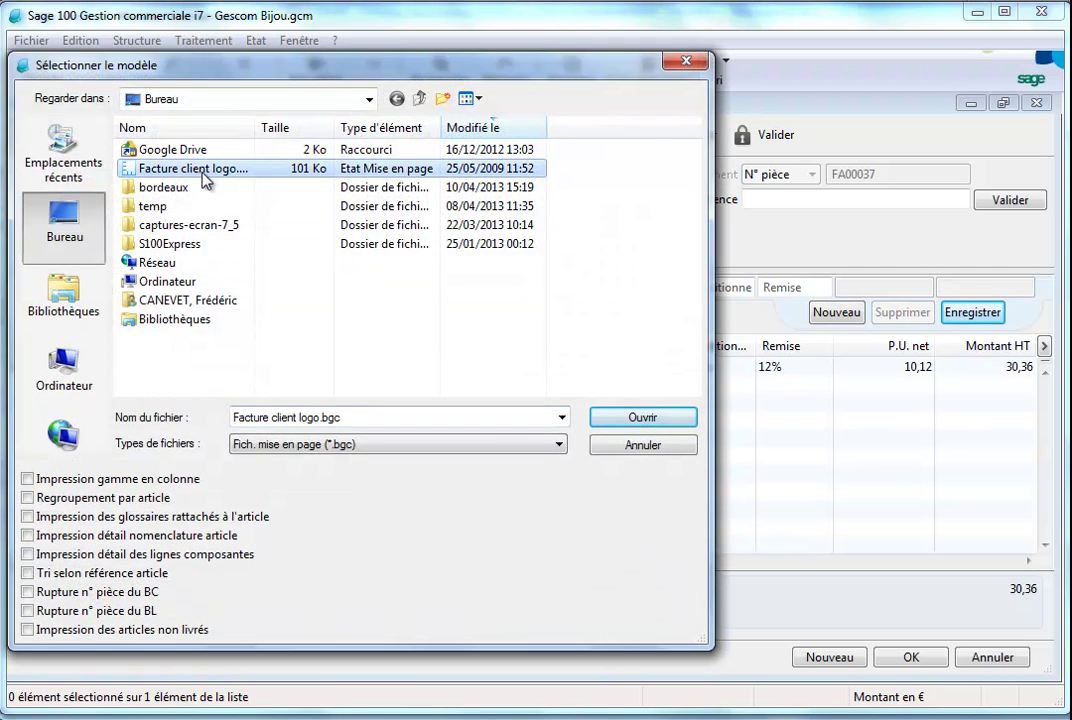
{"action": "left_click", "coordinate": [685, 421]}
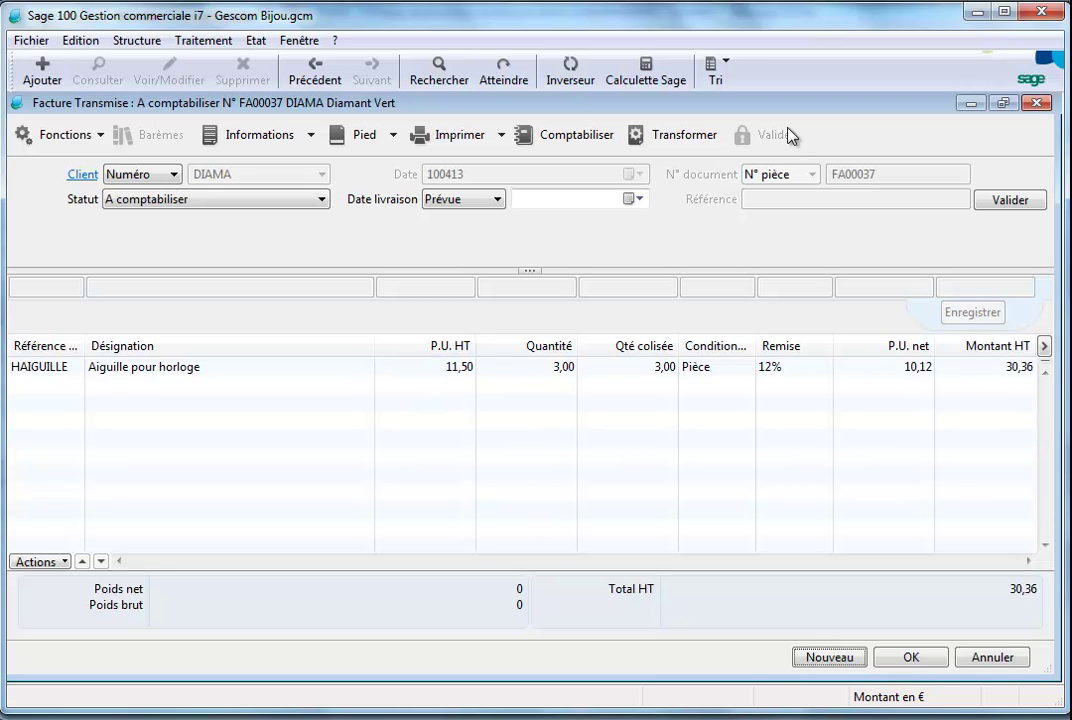
{"action": "left_click", "coordinate": [925, 659]}
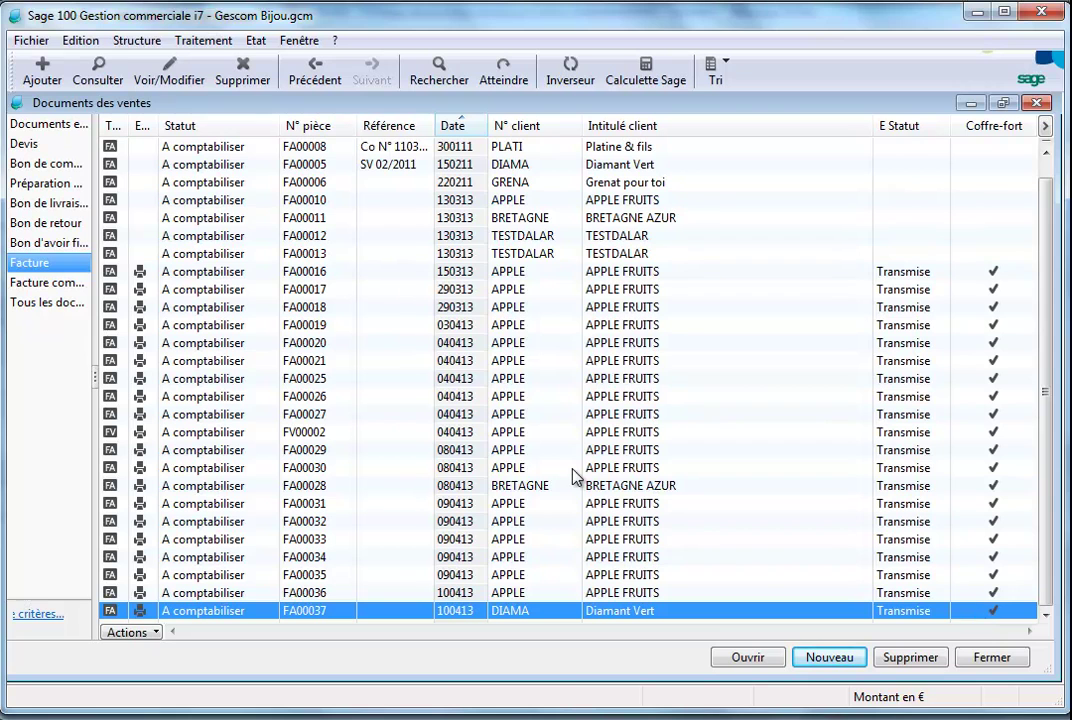
Step: Open the Sage eFacture company administration portal and display the details of the Diamant Vert invoice among client invoices En cours de traitement
{"action": "left_click", "coordinate": [195, 40]}
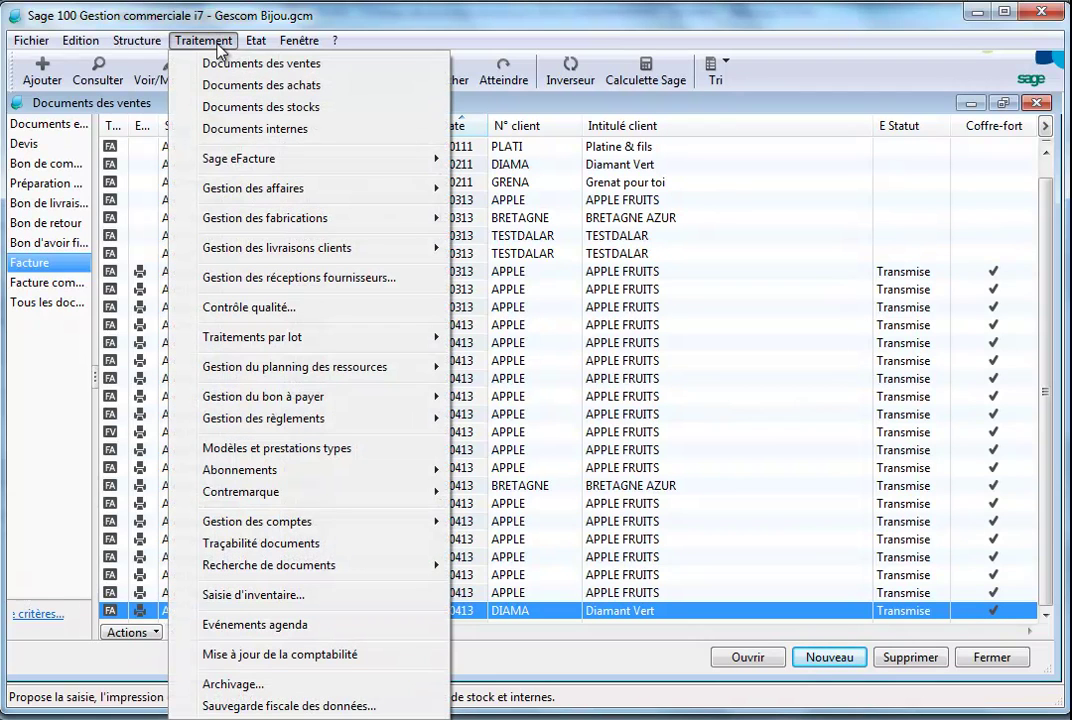
{"action": "mouse_move", "coordinate": [299, 160]}
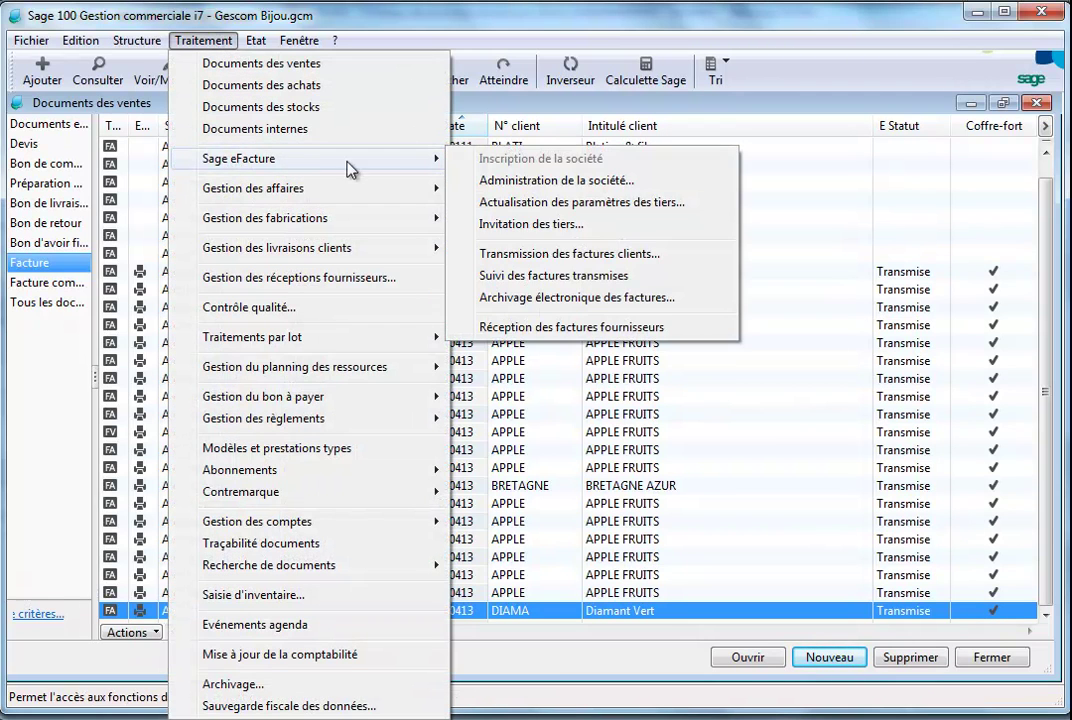
{"action": "left_click", "coordinate": [541, 182]}
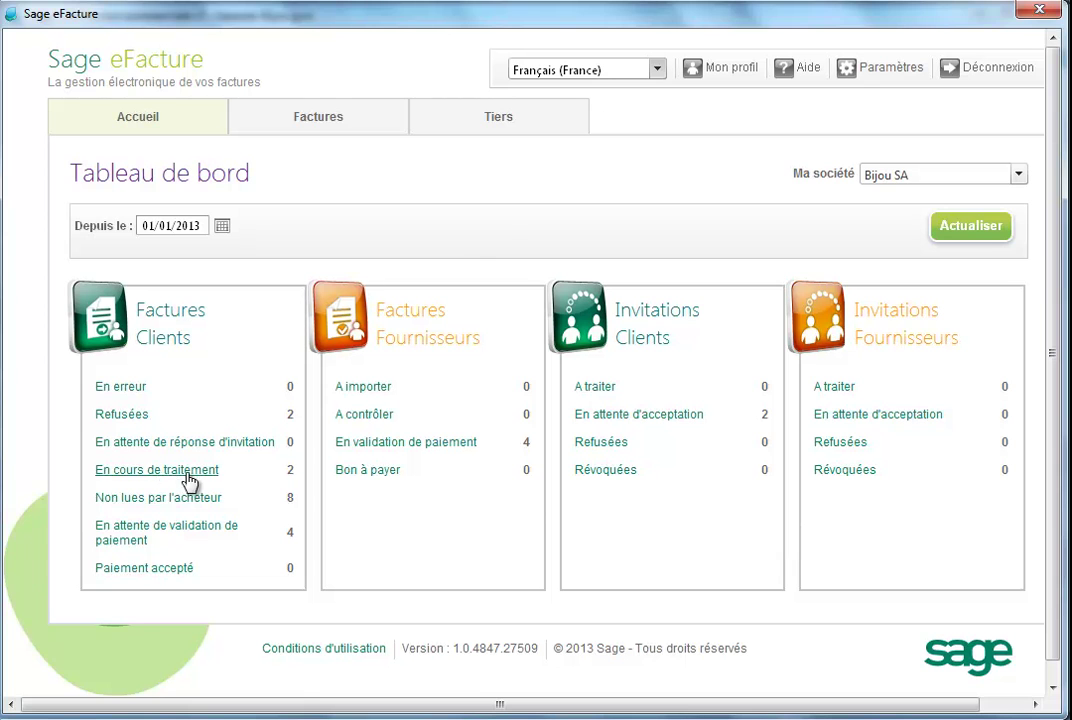
{"action": "left_click", "coordinate": [170, 478]}
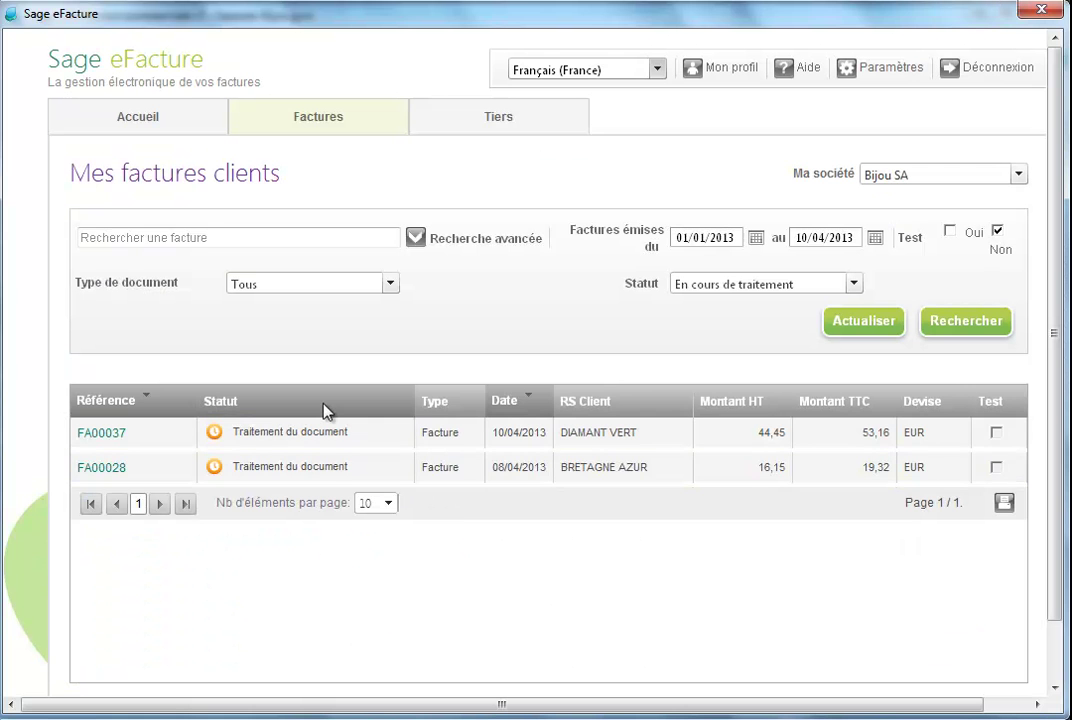
{"action": "left_click", "coordinate": [90, 434]}
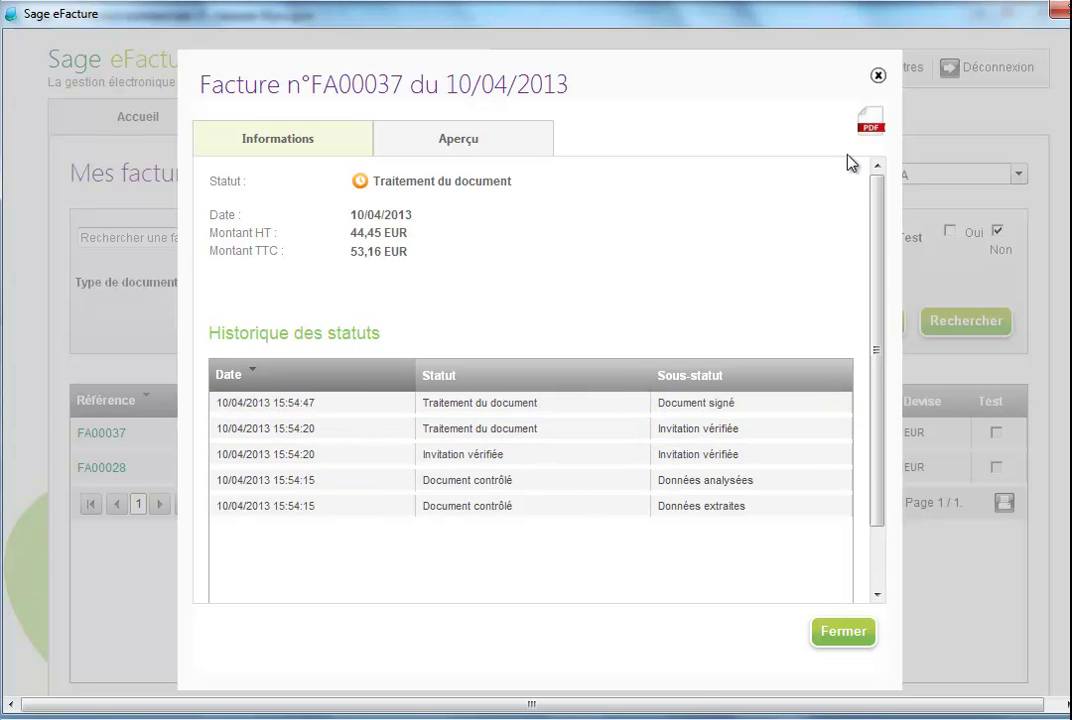
Step: Preview the Diamant Vert invoice, open its signed PDF to examine the certification, and close the PDF
{"action": "left_click", "coordinate": [500, 142]}
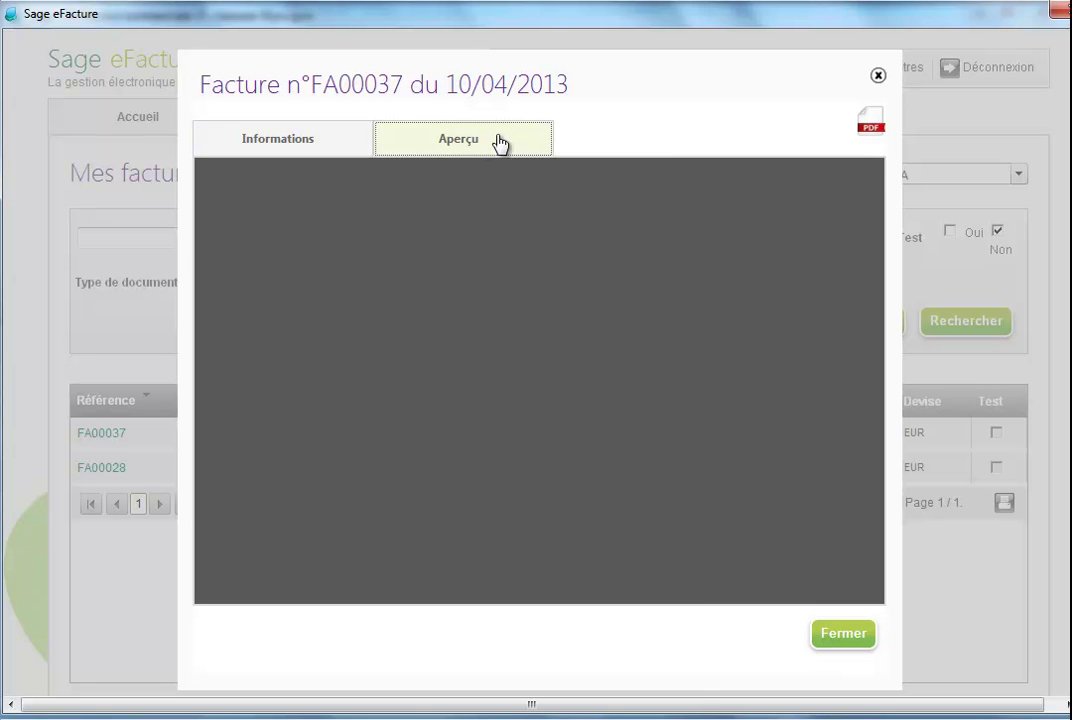
{"action": "left_click", "coordinate": [872, 125]}
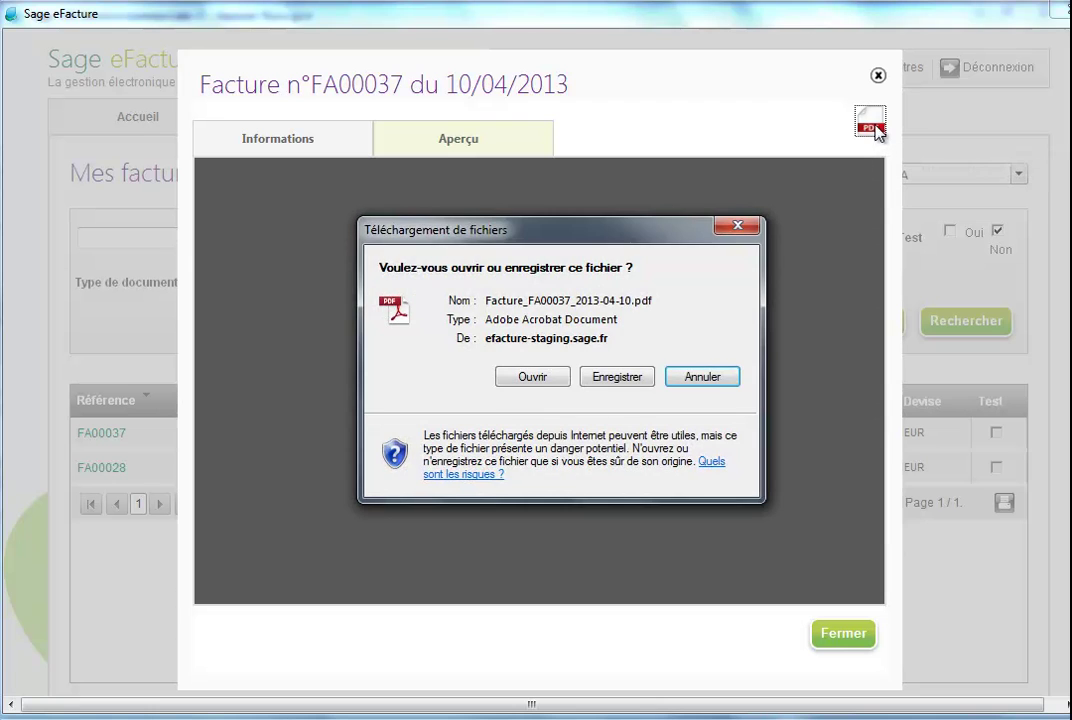
{"action": "left_click", "coordinate": [530, 380]}
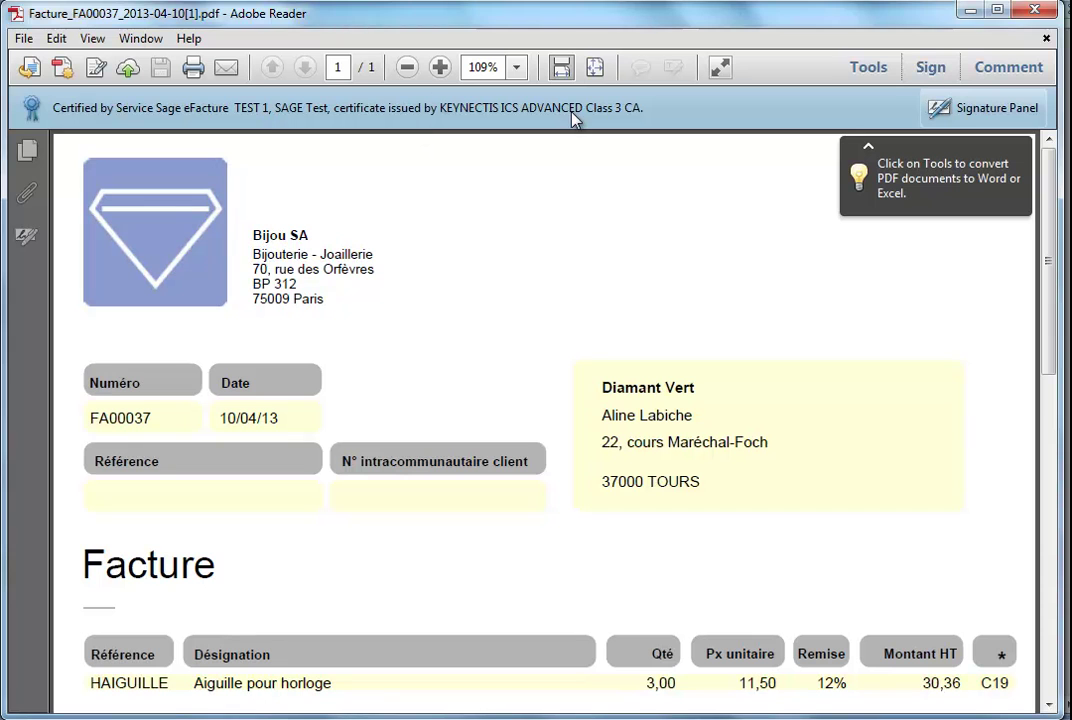
{"action": "left_click", "coordinate": [1040, 14]}
Step: Review the invoice's status information, close its details, and refresh the list of client invoices being processed
{"action": "left_click", "coordinate": [318, 153]}
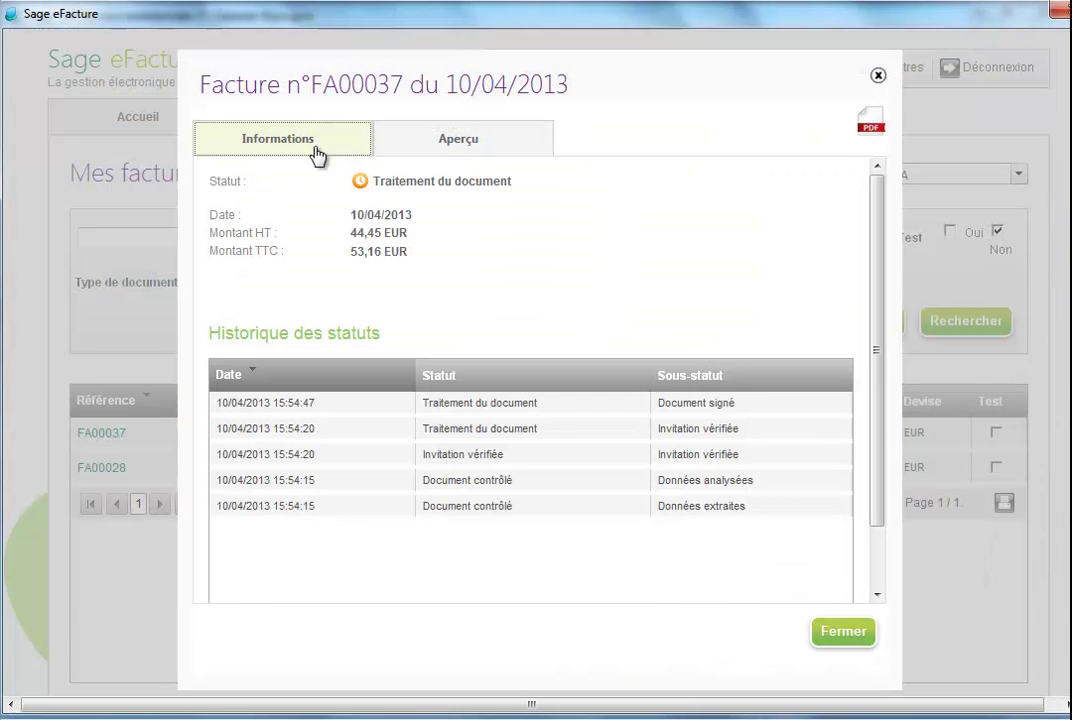
{"action": "left_click", "coordinate": [840, 635]}
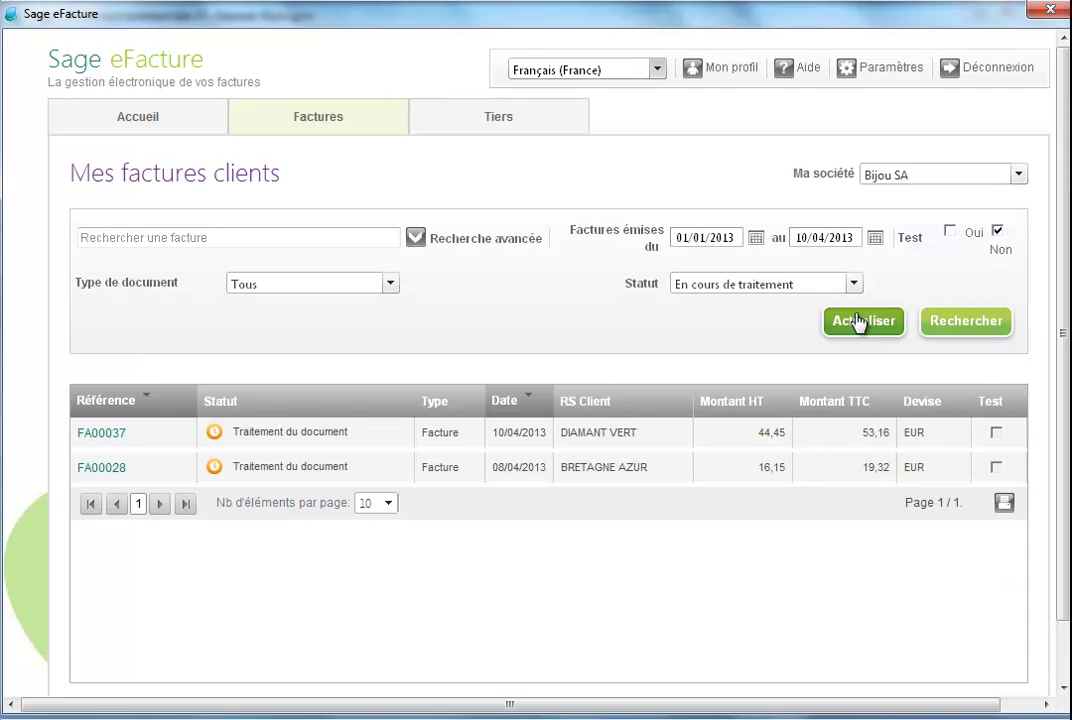
{"action": "left_click", "coordinate": [858, 325]}
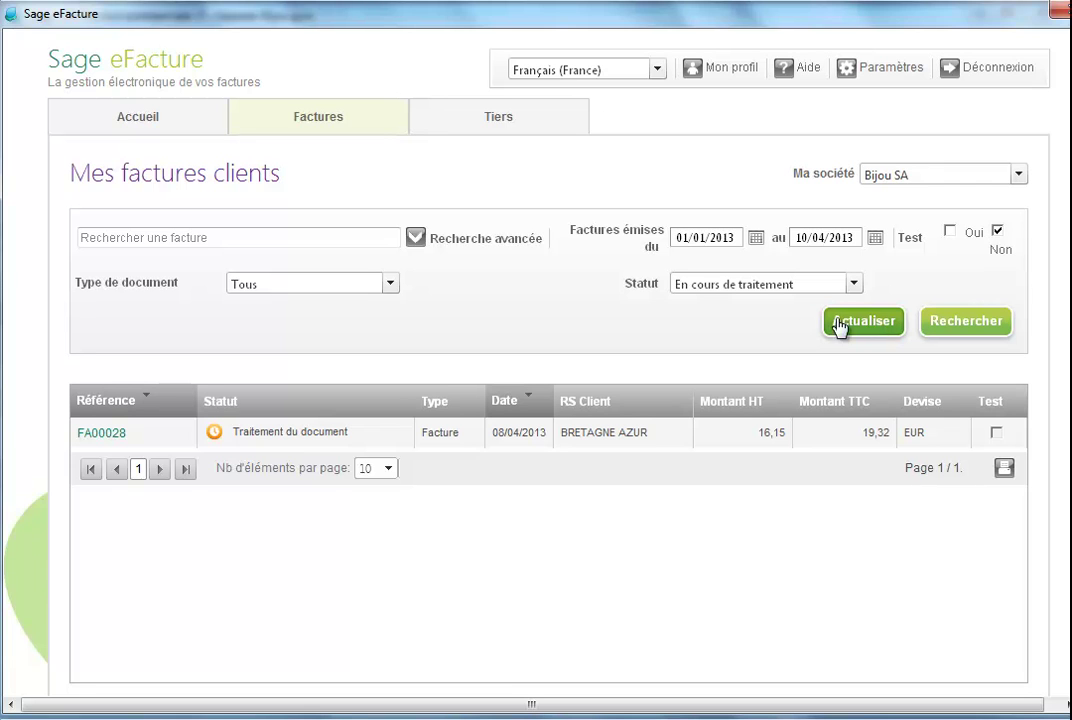
Step: Examine the Diamant Vert invoice's status history among the client invoices Non lues par l'acheteur, and close the Sage eFacture portal
{"action": "left_click", "coordinate": [149, 128]}
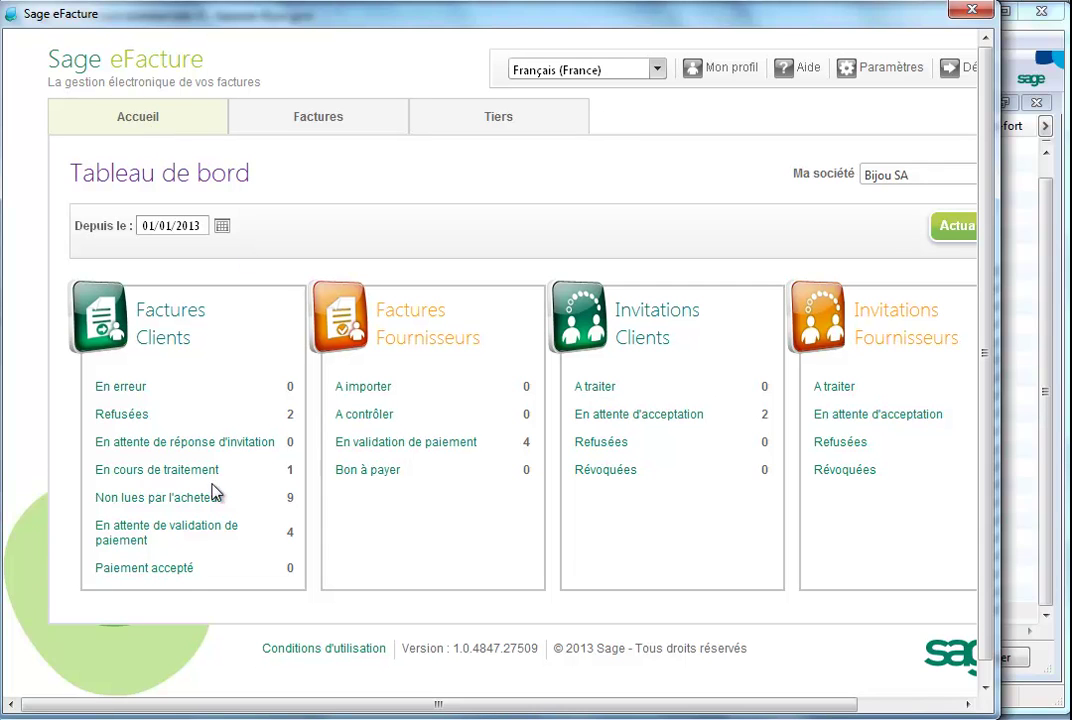
{"action": "left_click", "coordinate": [191, 499]}
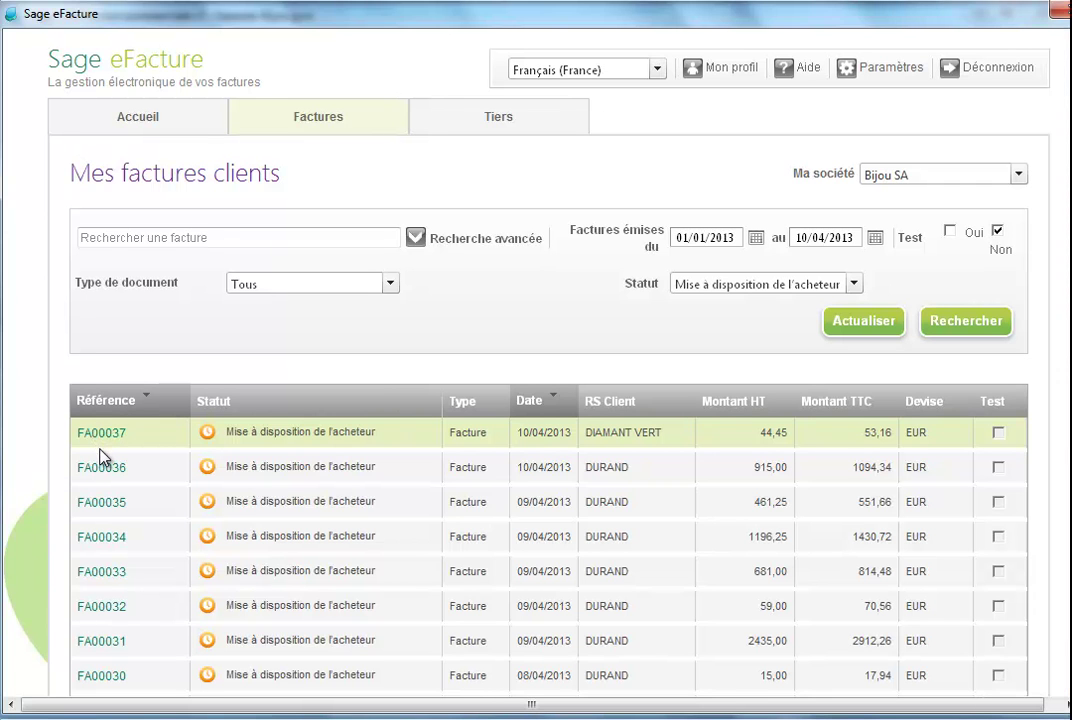
{"action": "left_click", "coordinate": [101, 432]}
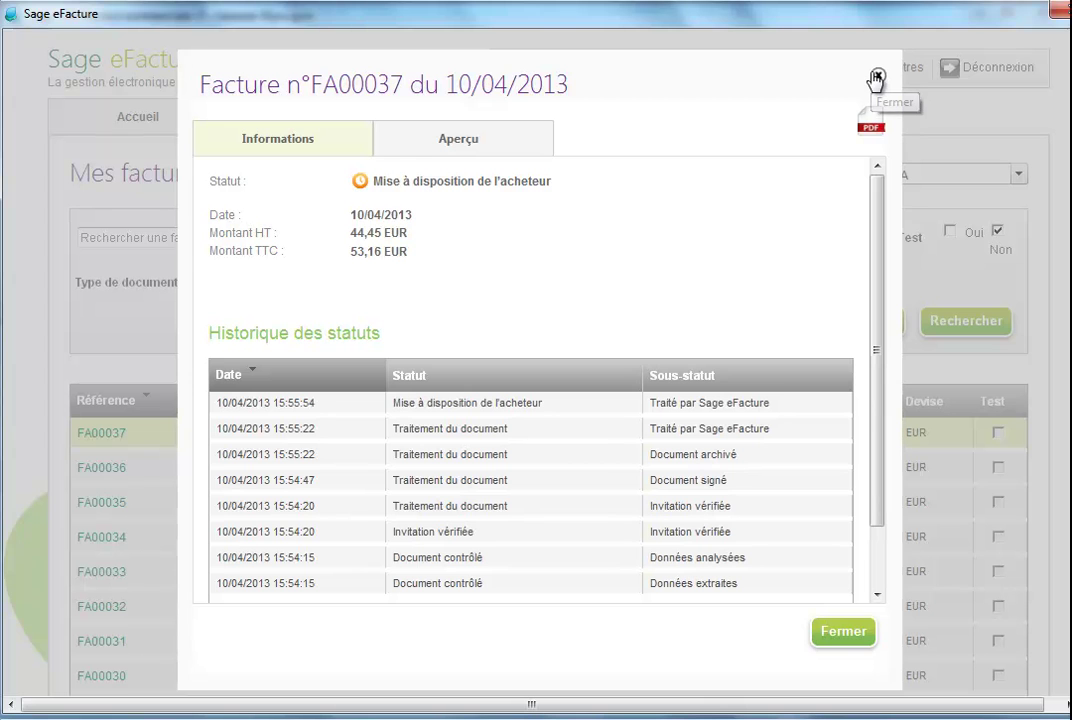
{"action": "left_click", "coordinate": [855, 642]}
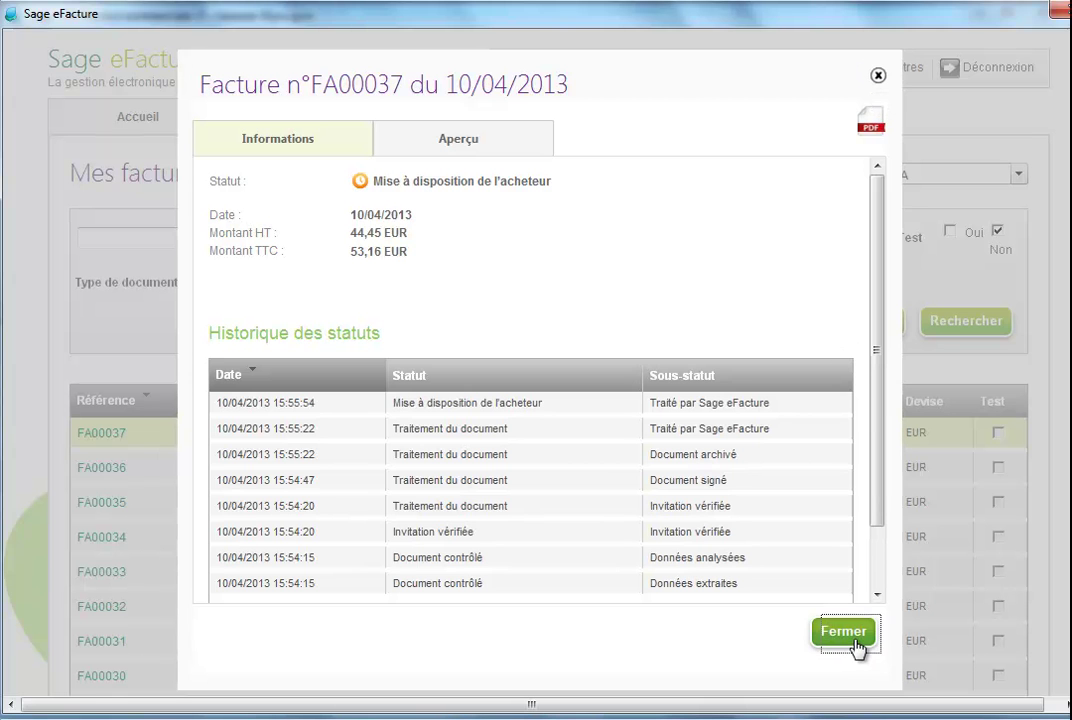
{"action": "left_click", "coordinate": [1030, 10]}
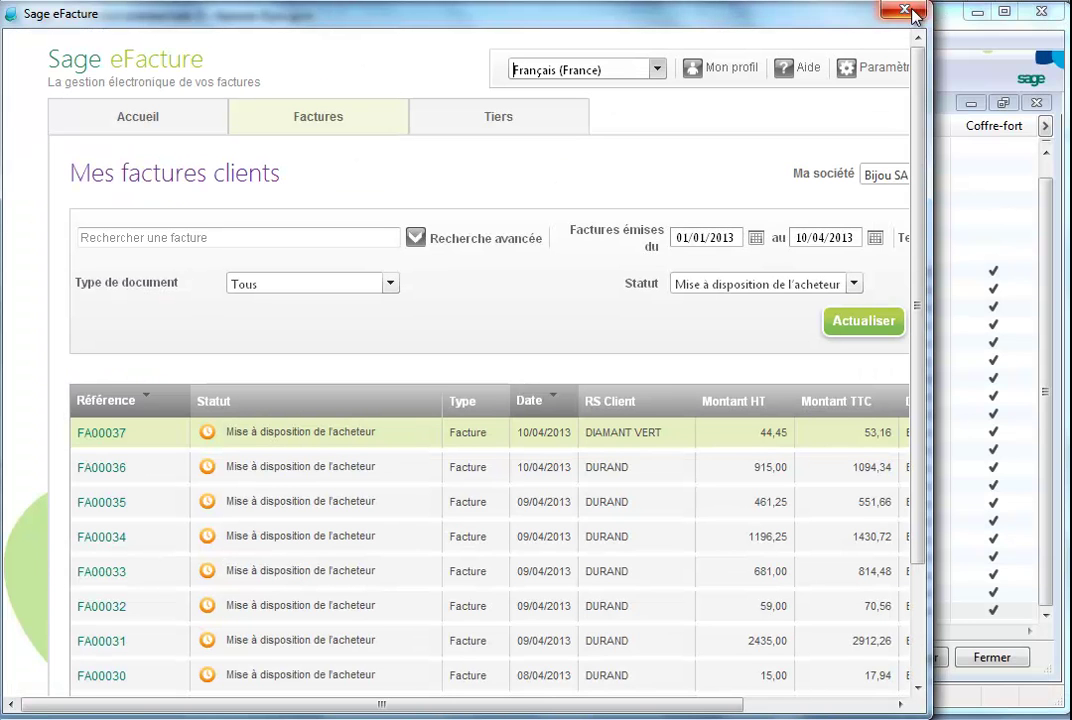
{"action": "left_click", "coordinate": [908, 11]}
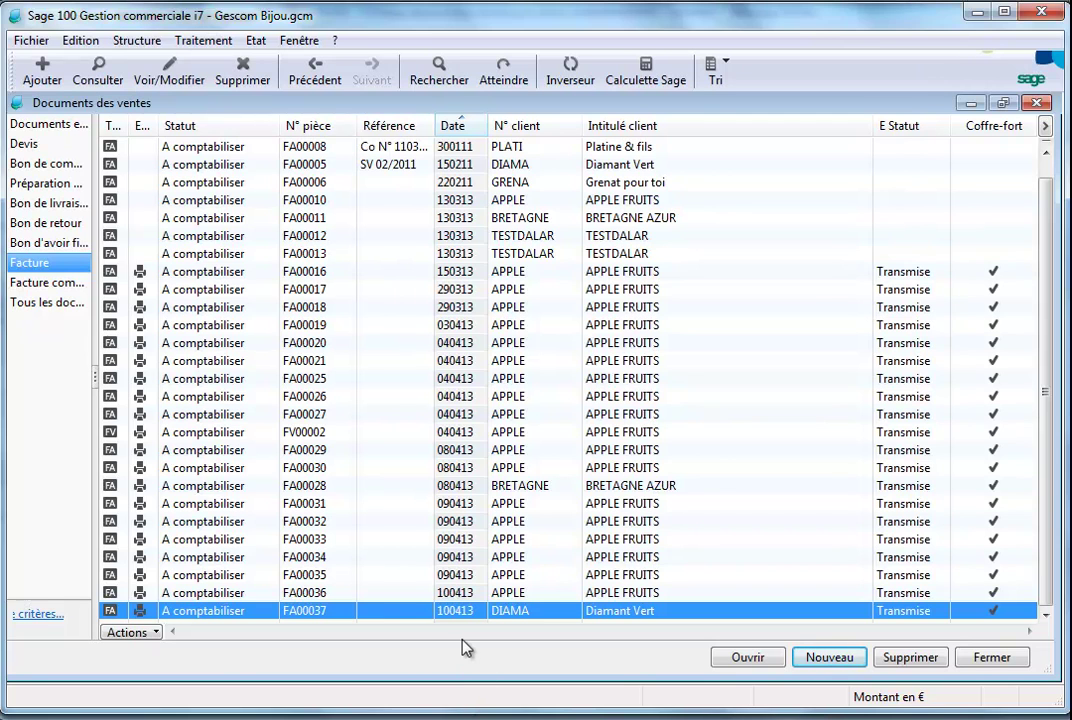
Step: Open the transmitted Diamant Vert invoice from the sales documents, view its eFacture PDF, and close the PDF, the invoice and the document list
{"action": "double_click", "coordinate": [413, 612]}
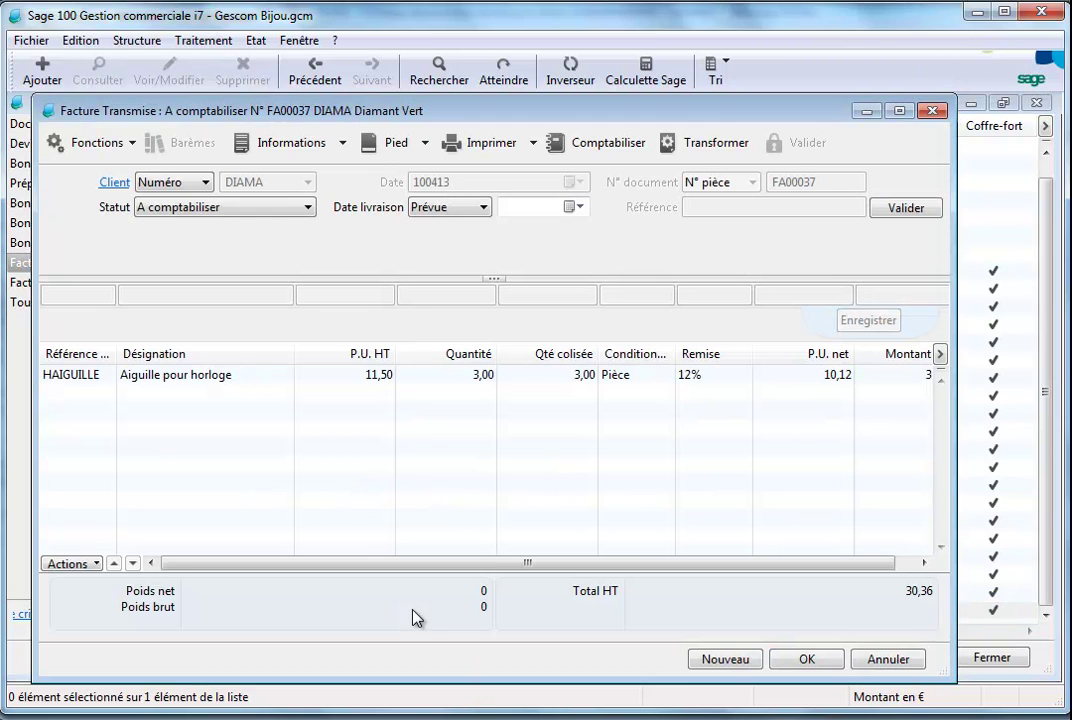
{"action": "left_click", "coordinate": [899, 110]}
{"action": "left_click", "coordinate": [82, 134]}
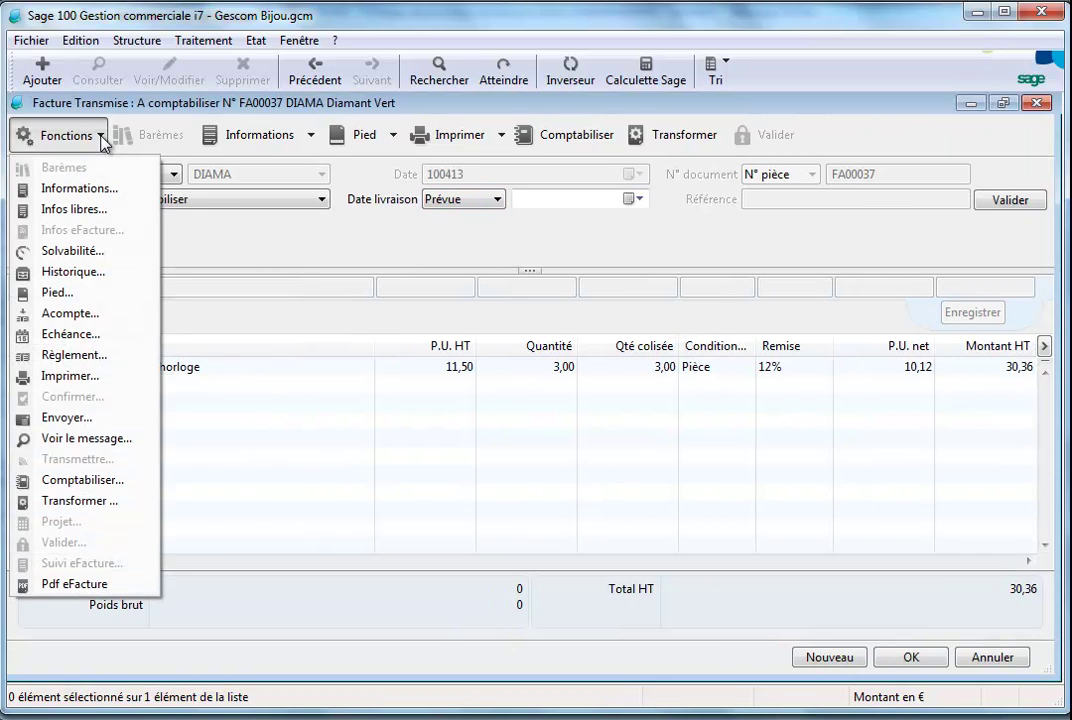
{"action": "left_click", "coordinate": [60, 584]}
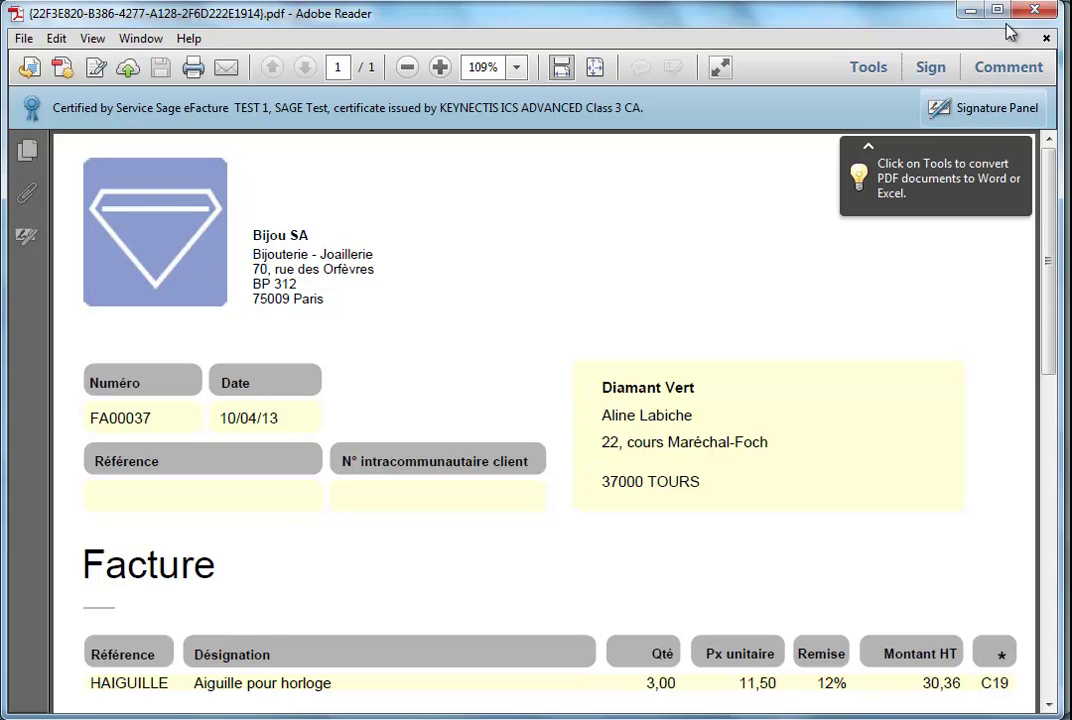
{"action": "left_click", "coordinate": [1034, 10]}
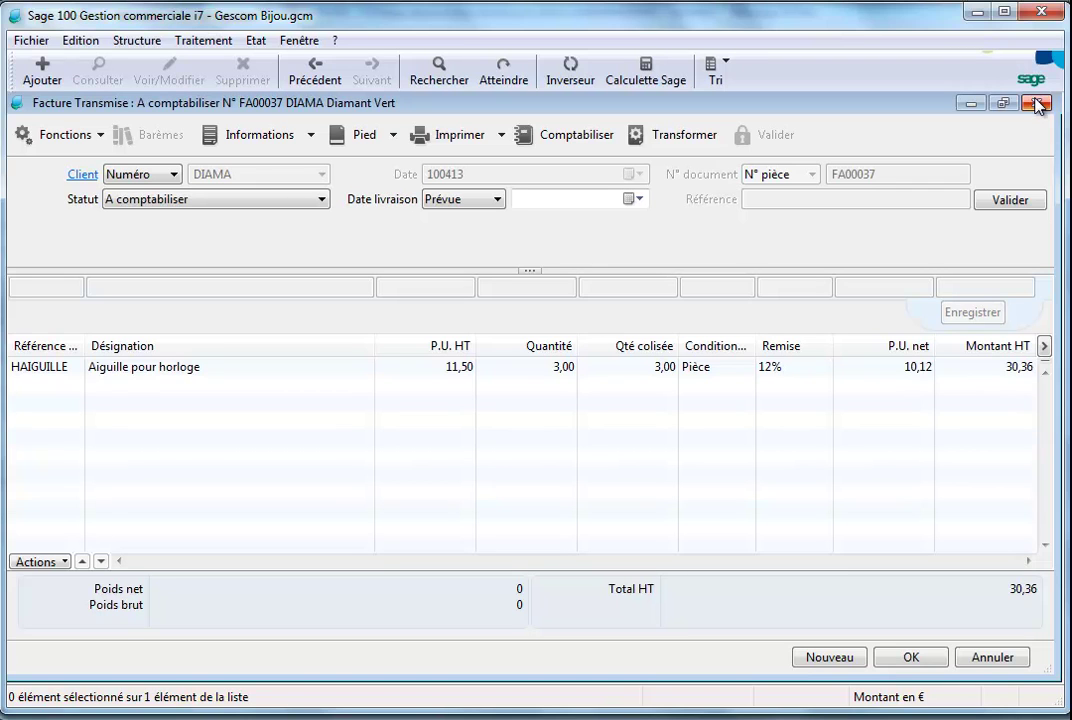
{"action": "left_click", "coordinate": [1039, 104]}
{"action": "left_click", "coordinate": [1040, 104]}
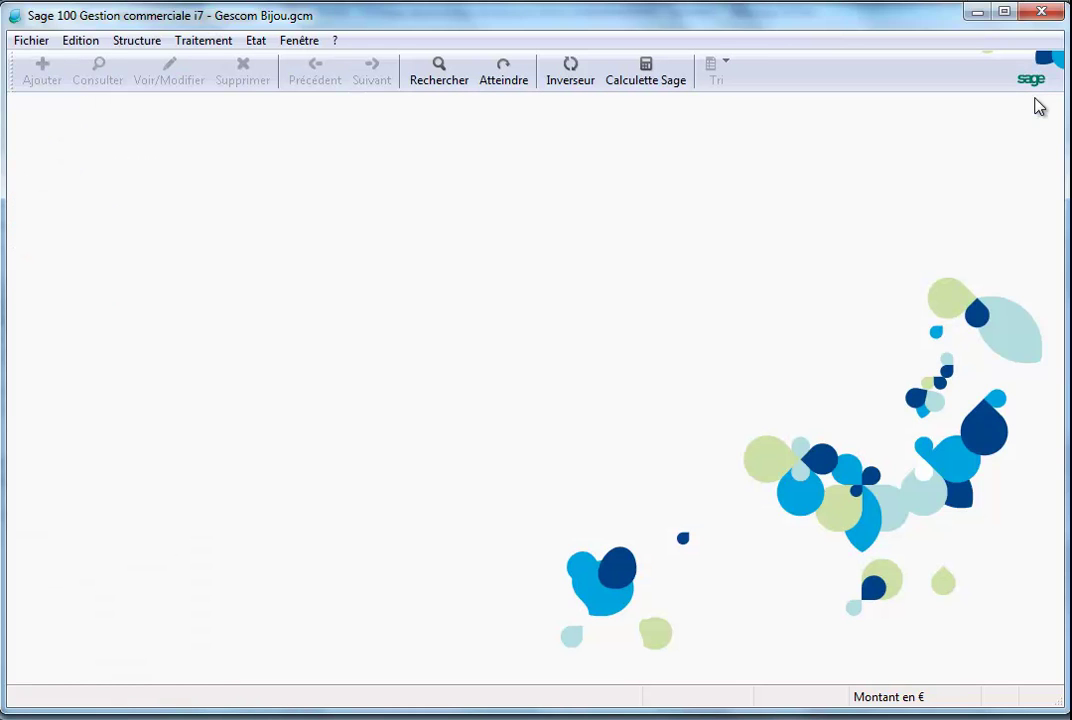